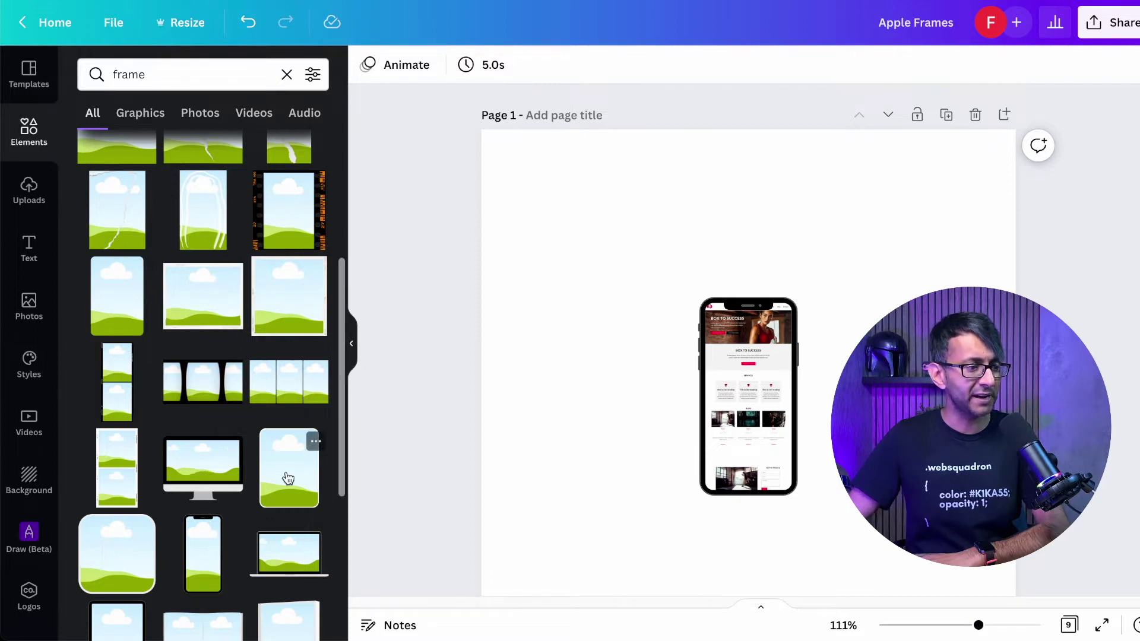
# Place a phone frame mockup, removing the extra frame and its default website image
pyautogui.moveTo(221, 546); pyautogui.dragTo(597, 298)
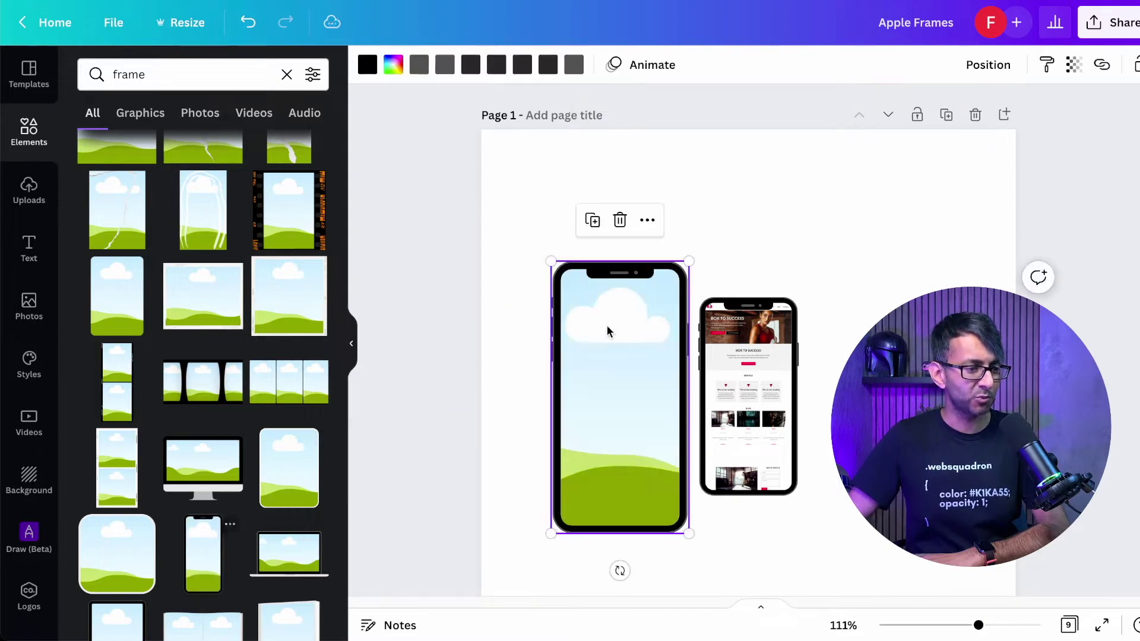
pyautogui.press('Delete')
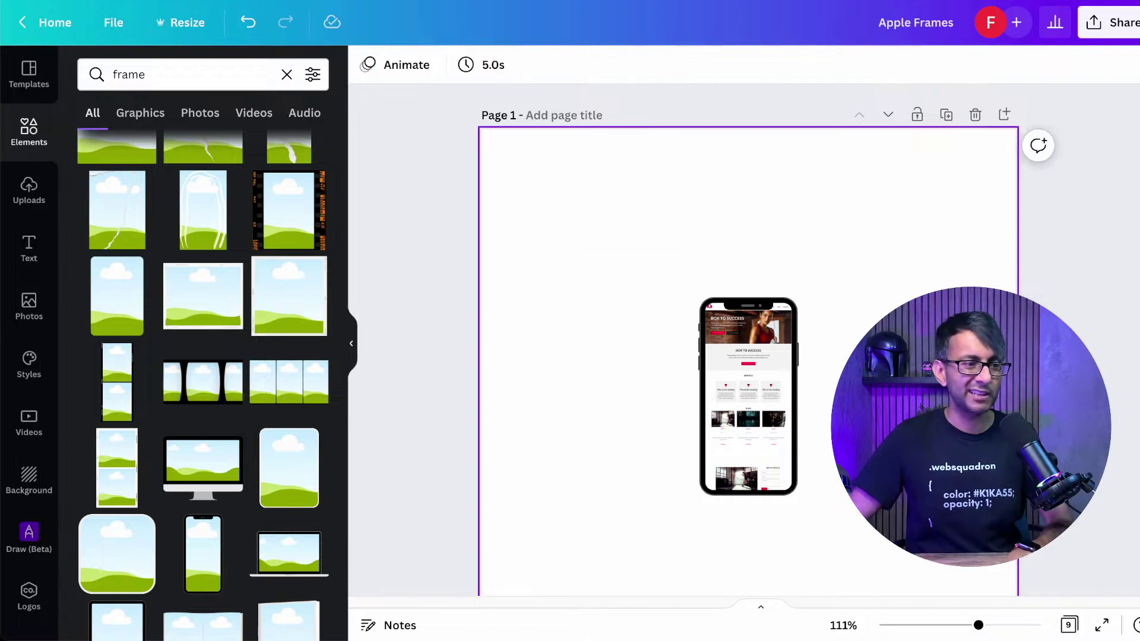
pyautogui.click(739, 383)
pyautogui.press('Delete')
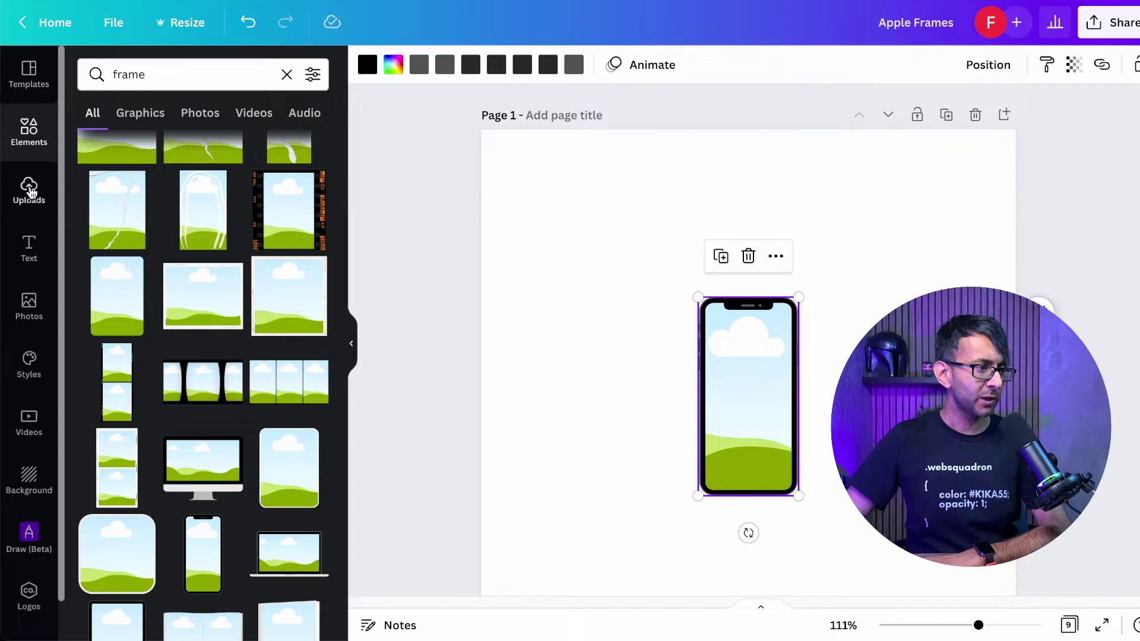
# Drop a tall uploaded website screenshot into the phone screen and shift it to show a lower section
pyautogui.click(30, 189)
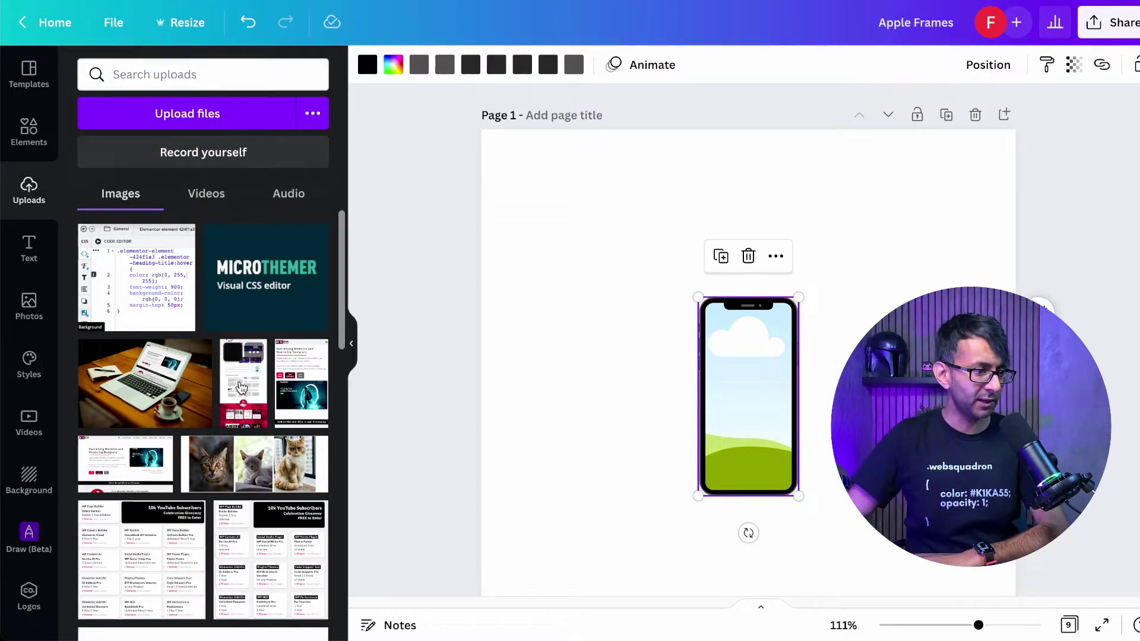
pyautogui.moveTo(244, 383); pyautogui.dragTo(616, 270)
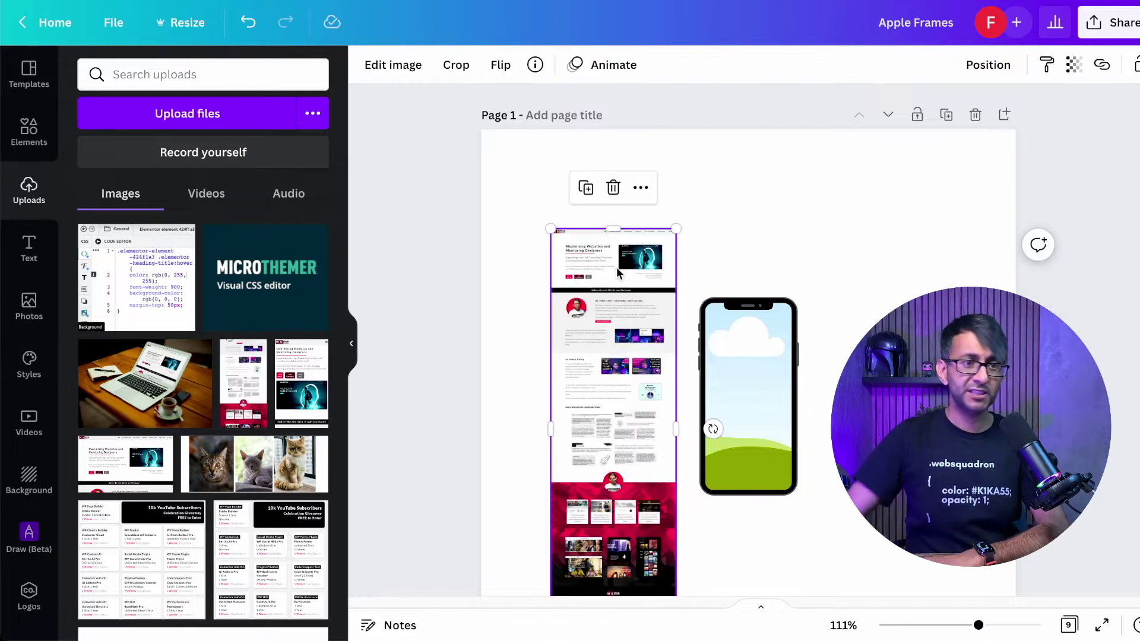
pyautogui.moveTo(635, 337); pyautogui.dragTo(768, 462)
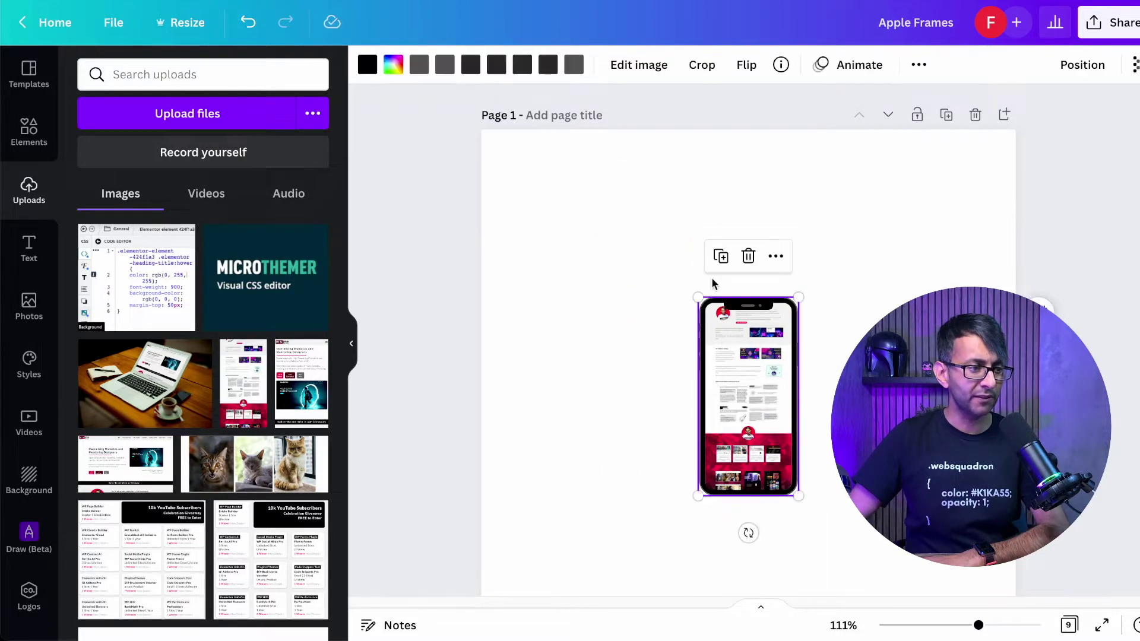
pyautogui.click(701, 66)
pyautogui.moveTo(731, 349); pyautogui.dragTo(750, 463)
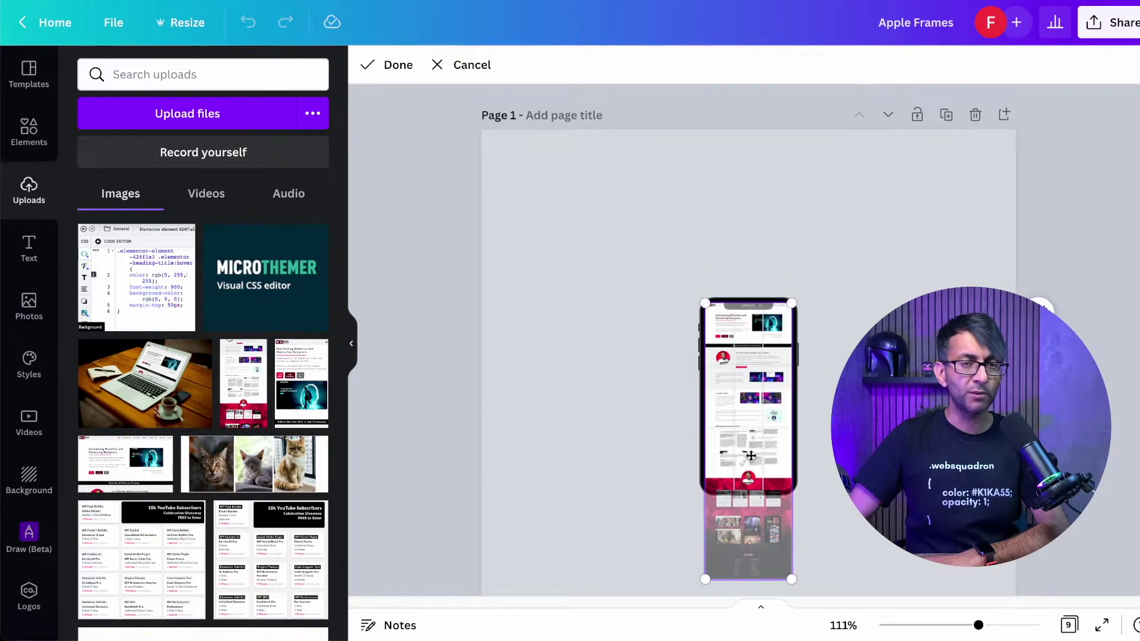
pyautogui.scroll(-5, 750, 463)
pyautogui.scroll(6, 748, 339)
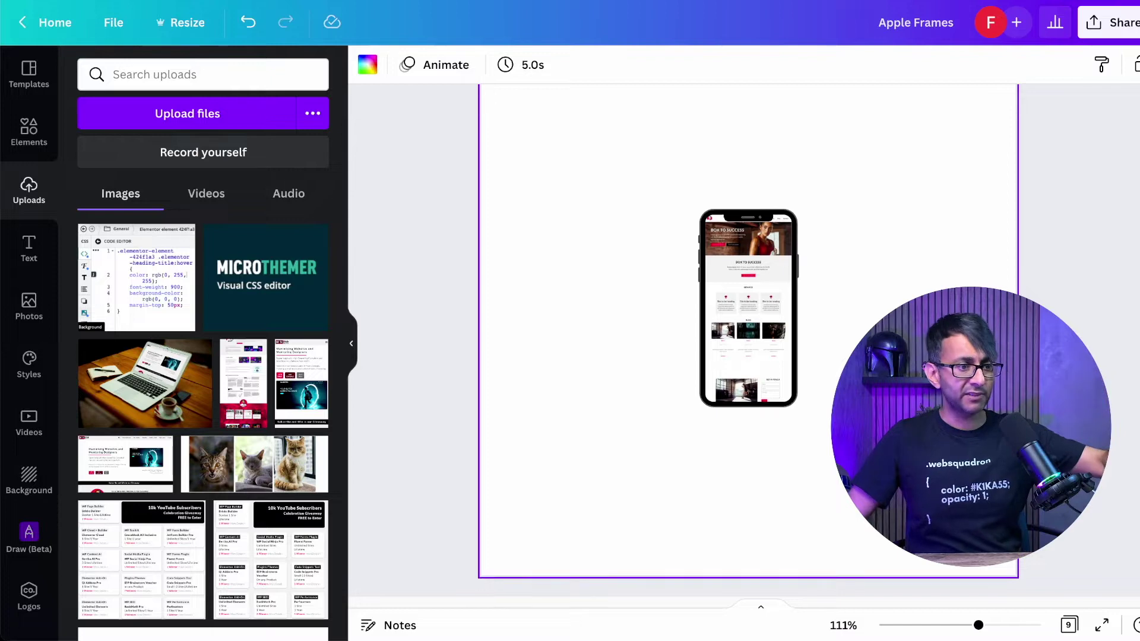
pyautogui.scroll(-5, 748, 338)
pyautogui.scroll(-2, 748, 338)
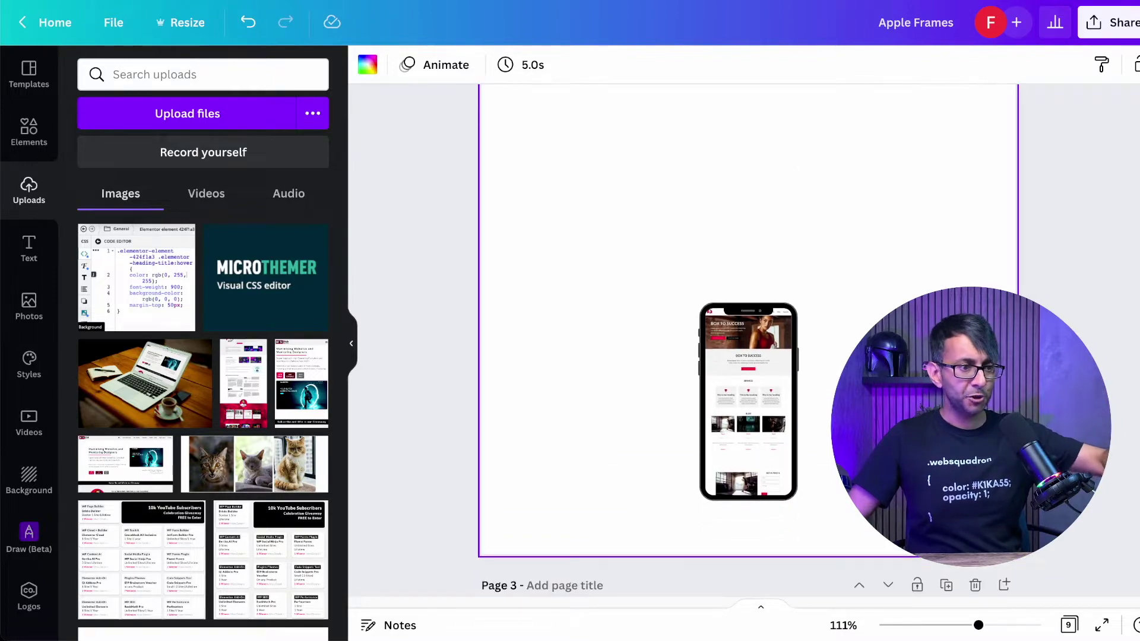
pyautogui.scroll(-14, 806, 409)
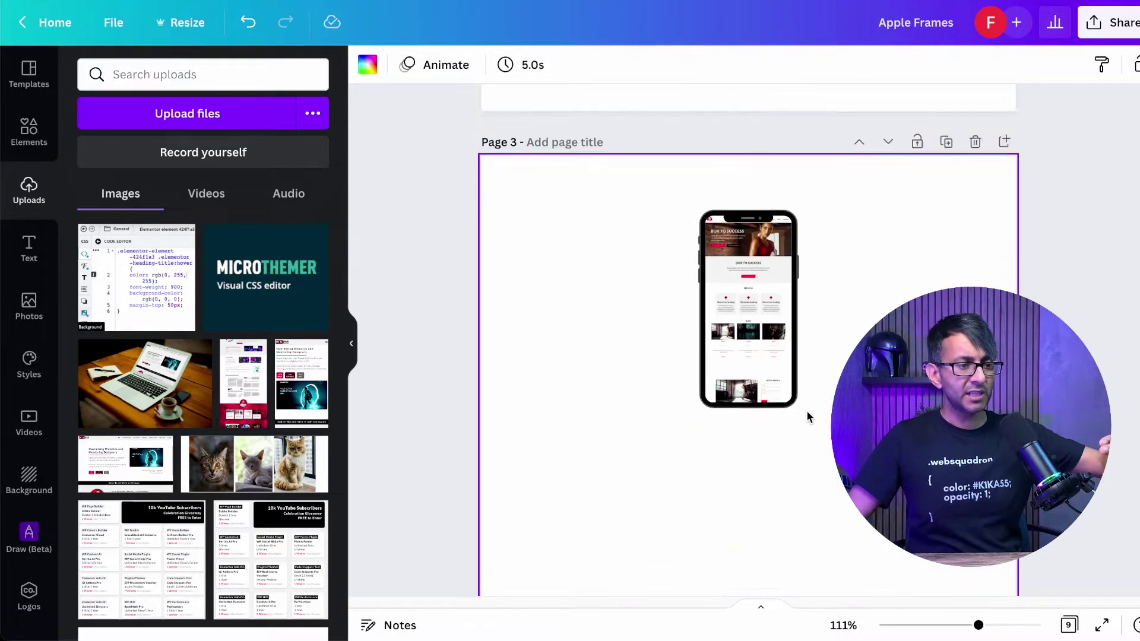
pyautogui.scroll(4, 807, 400)
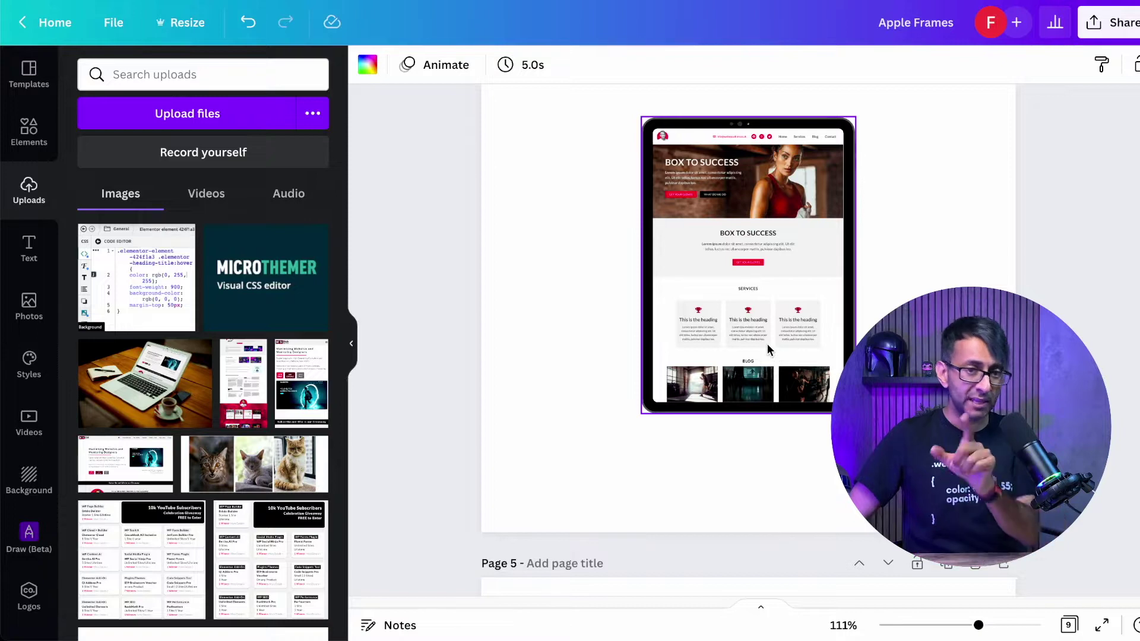
pyautogui.scroll(-5, 767, 343)
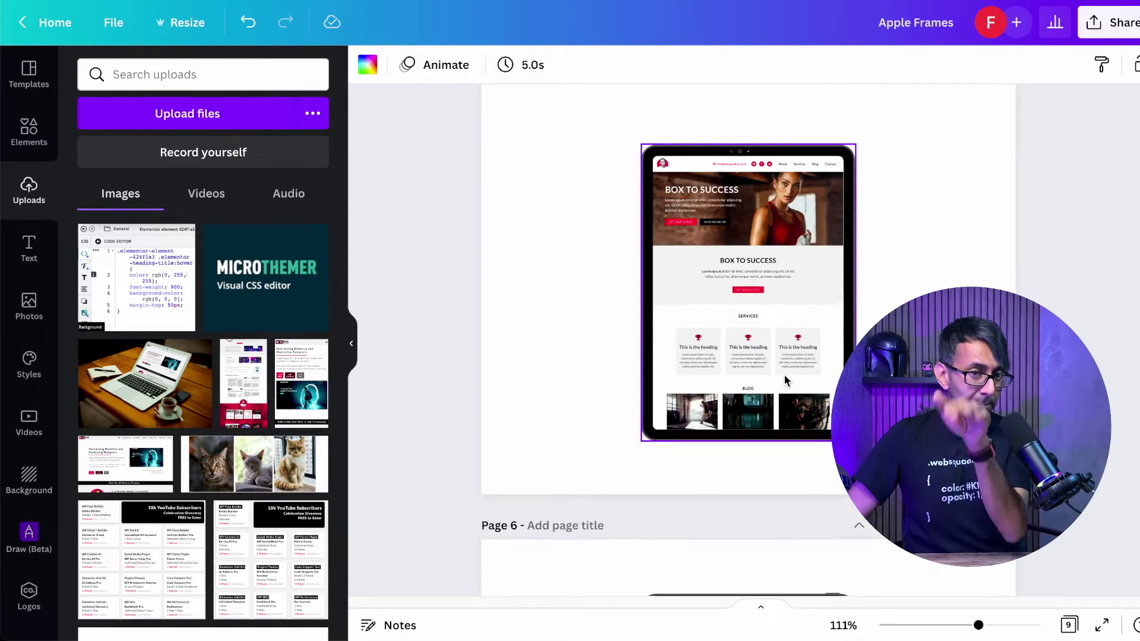
pyautogui.scroll(-5, 785, 380)
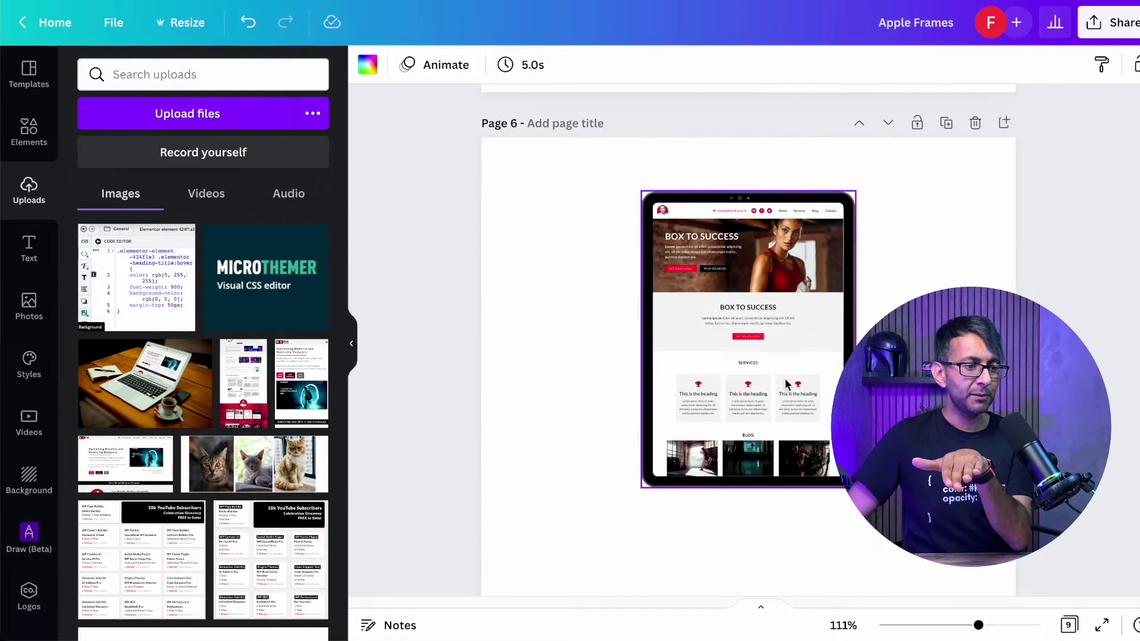
pyautogui.scroll(-10, 785, 383)
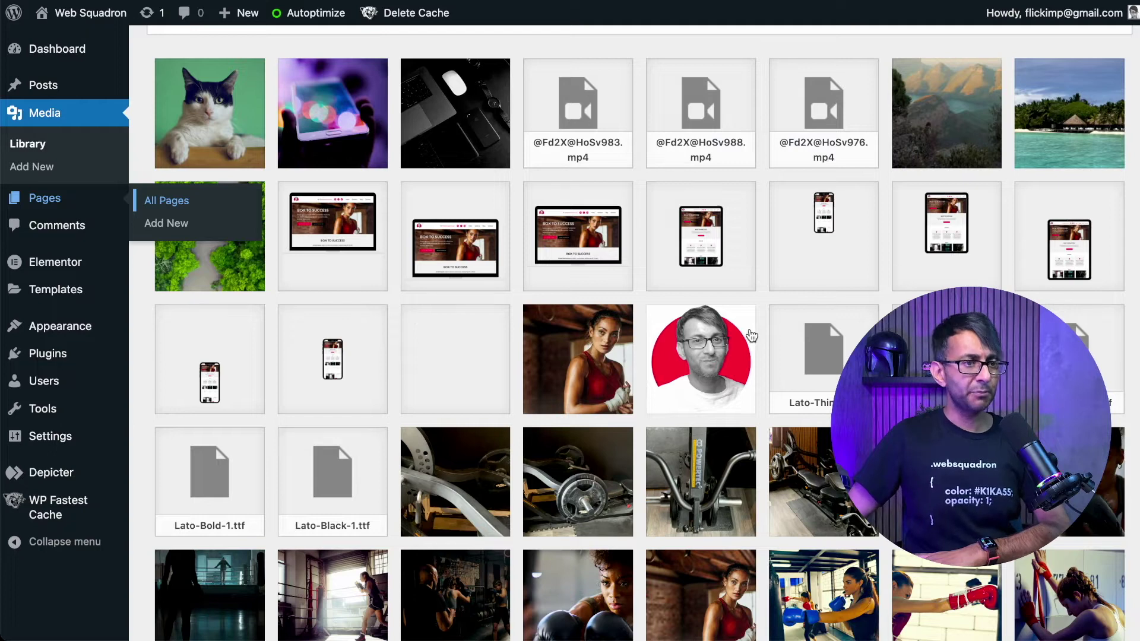
# Scroll through the uploaded phone, tablet and laptop mockup images in the Media Library
pyautogui.scroll(-1, 751, 335)
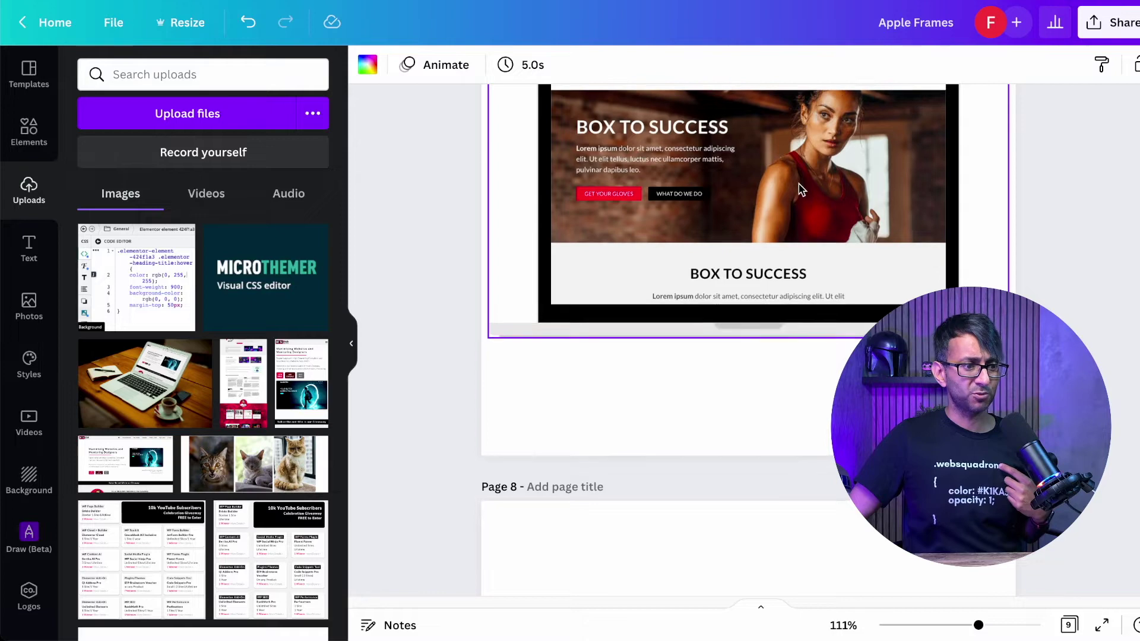
pyautogui.scroll(5, 806, 279)
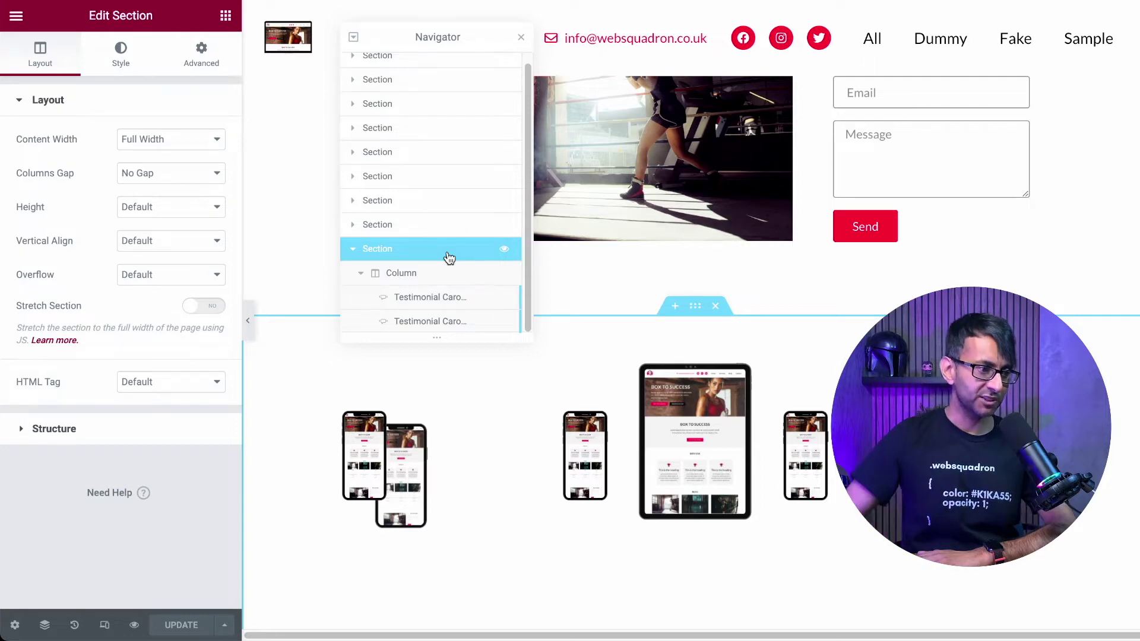
# Hide the second Testimonial Carousel, then select the first one and check Item #1's image
pyautogui.click(503, 323)
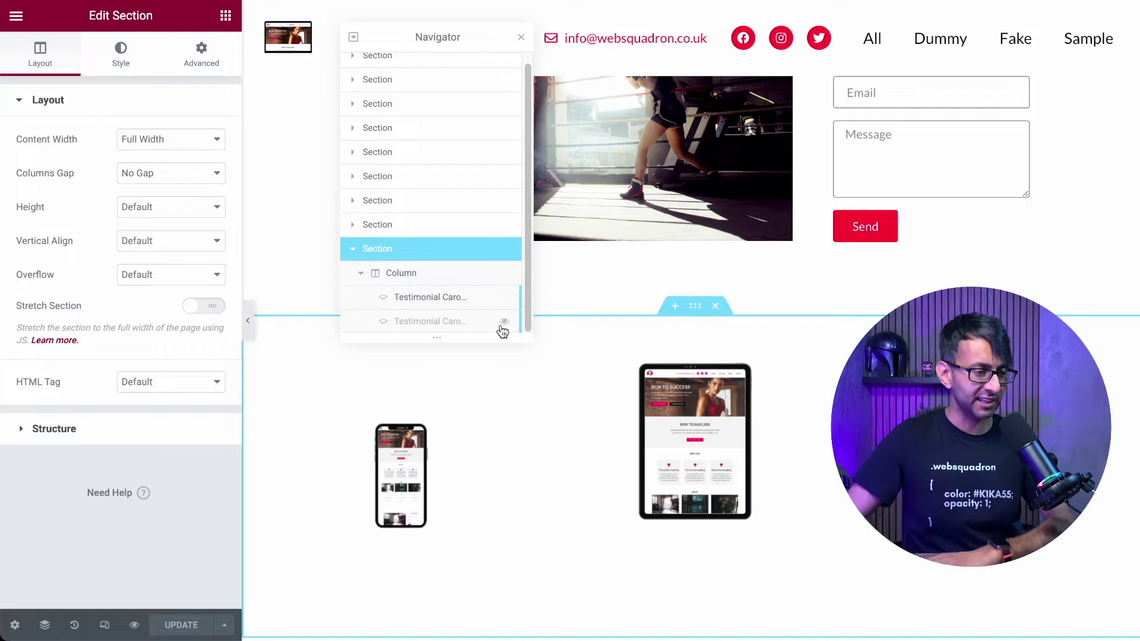
pyautogui.click(472, 306)
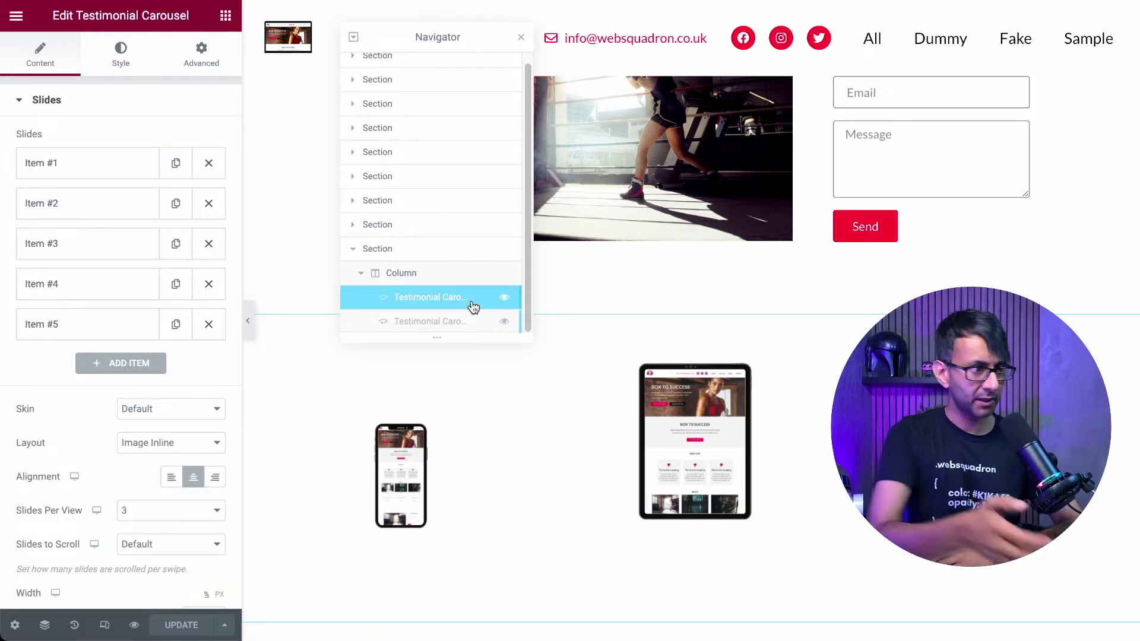
pyautogui.click(90, 169)
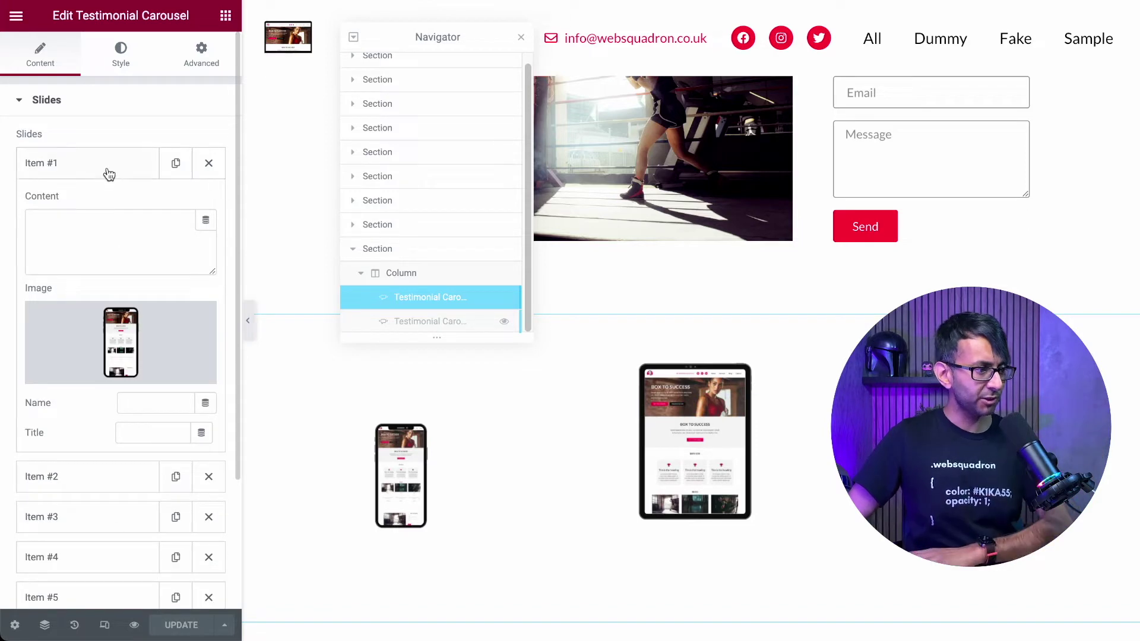
pyautogui.click(107, 171)
# Add a sixth slide, erase its placeholder name and CEO title, then delete Item #6
pyautogui.click(122, 362)
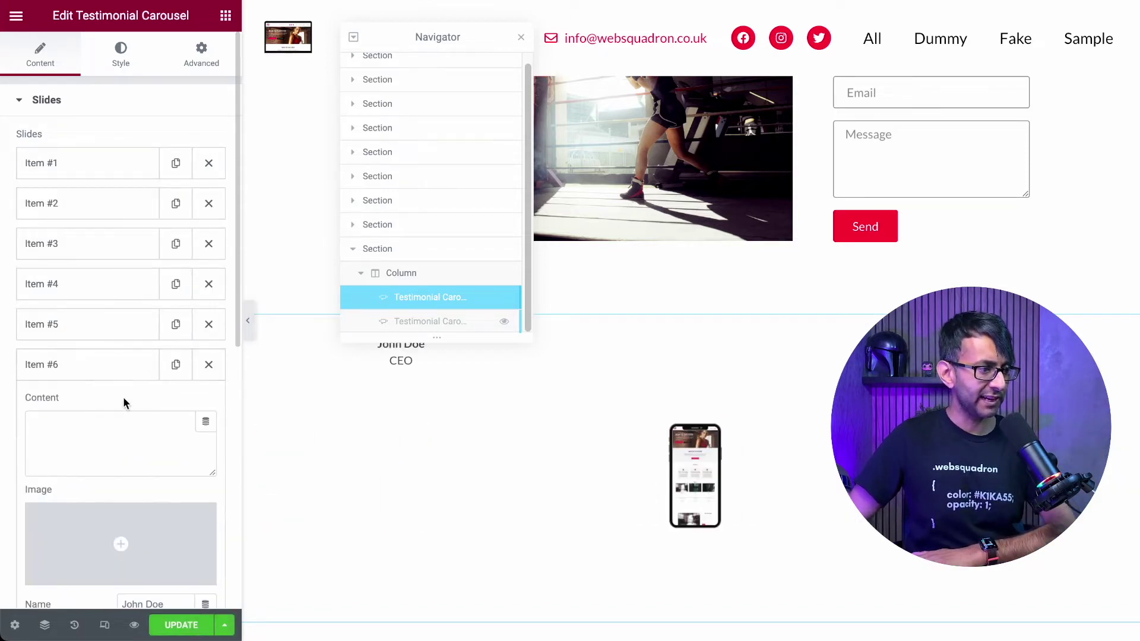
pyautogui.scroll(-2, 125, 400)
pyautogui.scroll(-1, 122, 362)
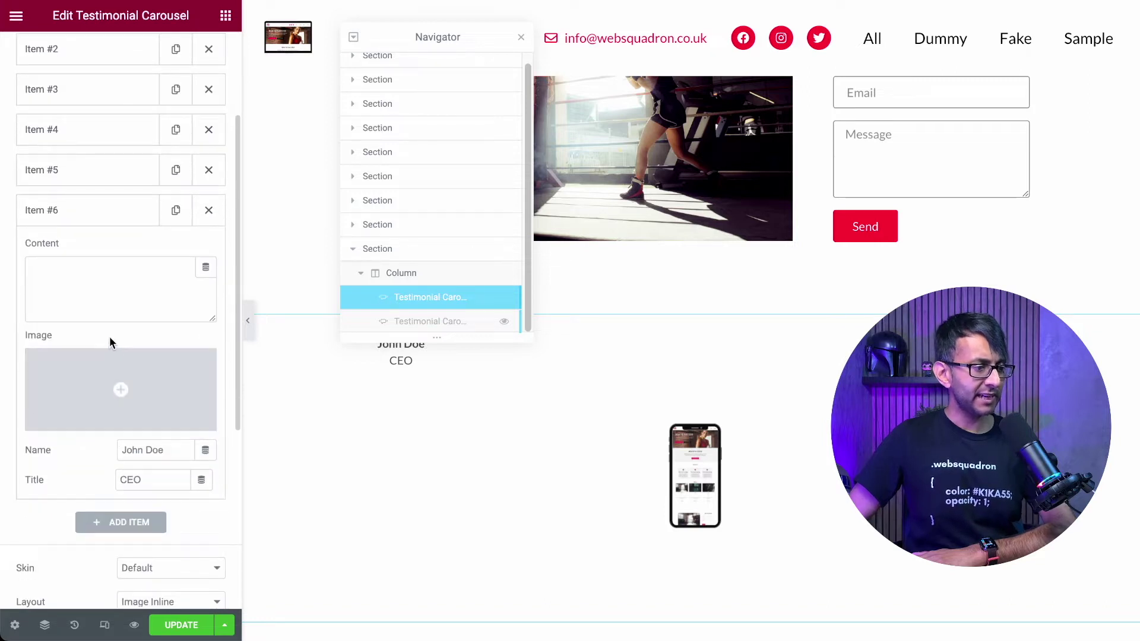
pyautogui.scroll(-2, 133, 419)
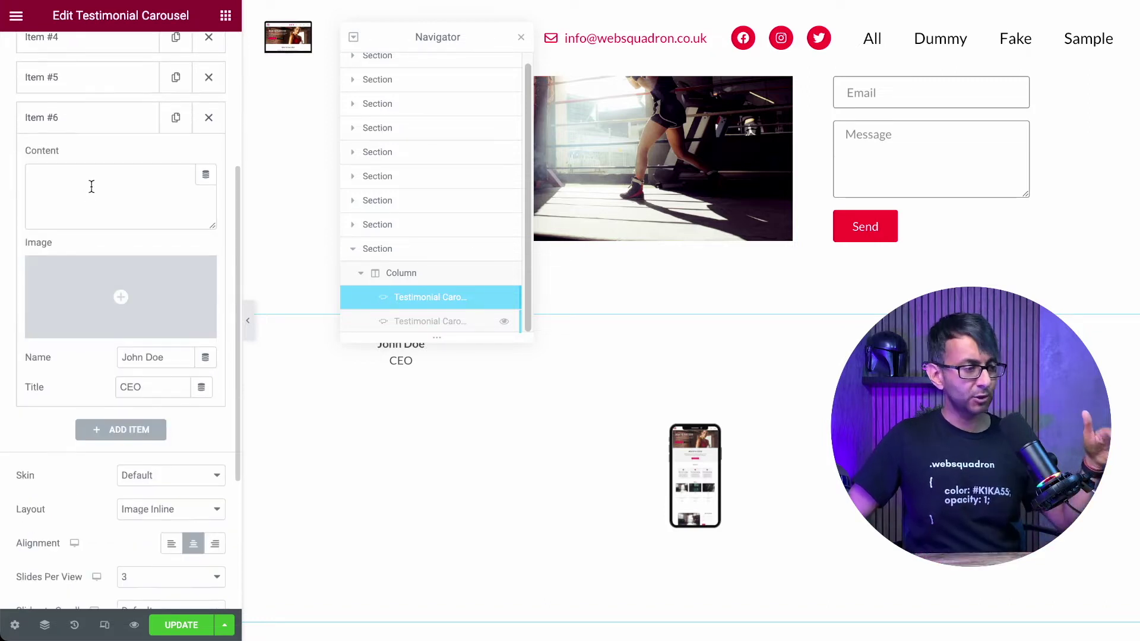
pyautogui.moveTo(147, 325)
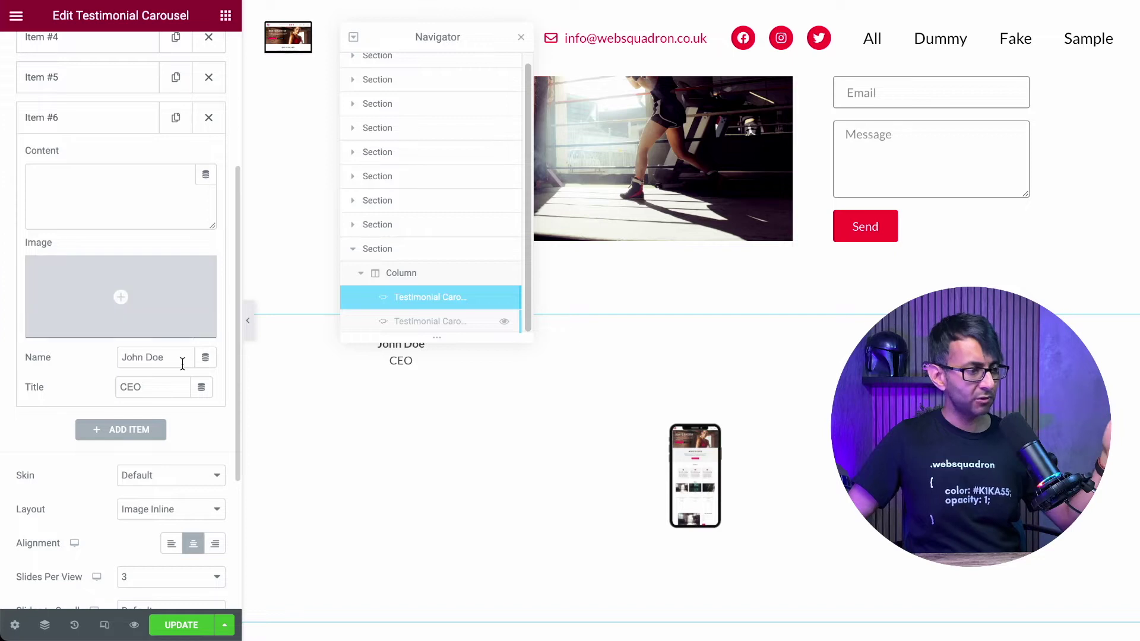
pyautogui.moveTo(180, 357); pyautogui.dragTo(58, 356)
pyautogui.press('BackSpace')
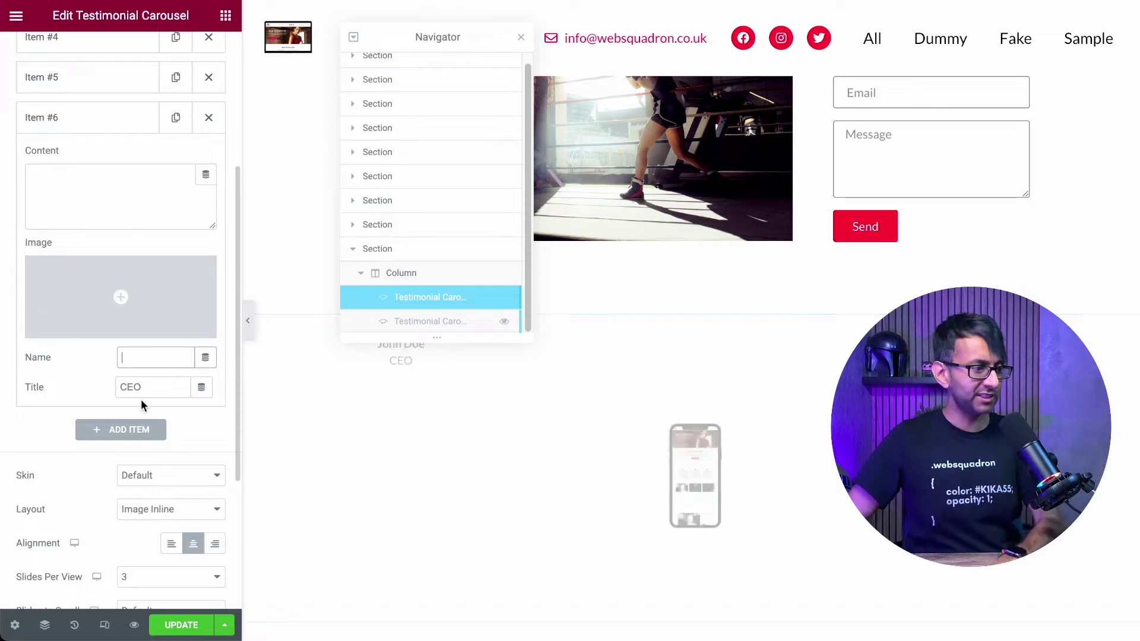
pyautogui.moveTo(142, 389); pyautogui.dragTo(55, 378)
pyautogui.press('BackSpace')
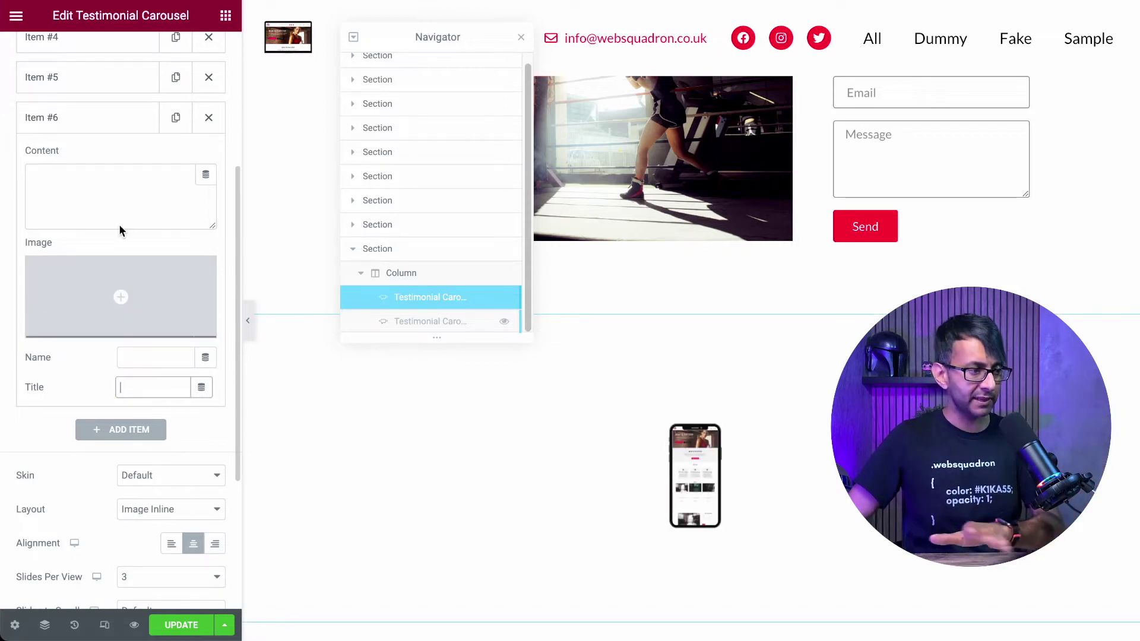
pyautogui.click(208, 117)
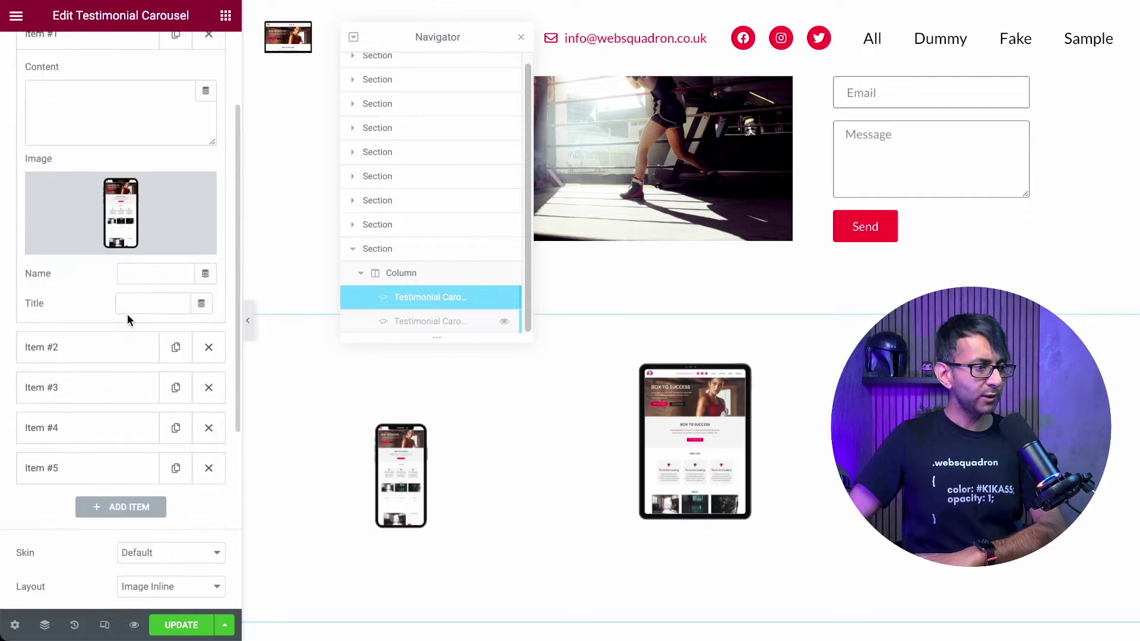
# Set Item #1's image to the phone mockup 1.webp from the Media Library
pyautogui.click(157, 222)
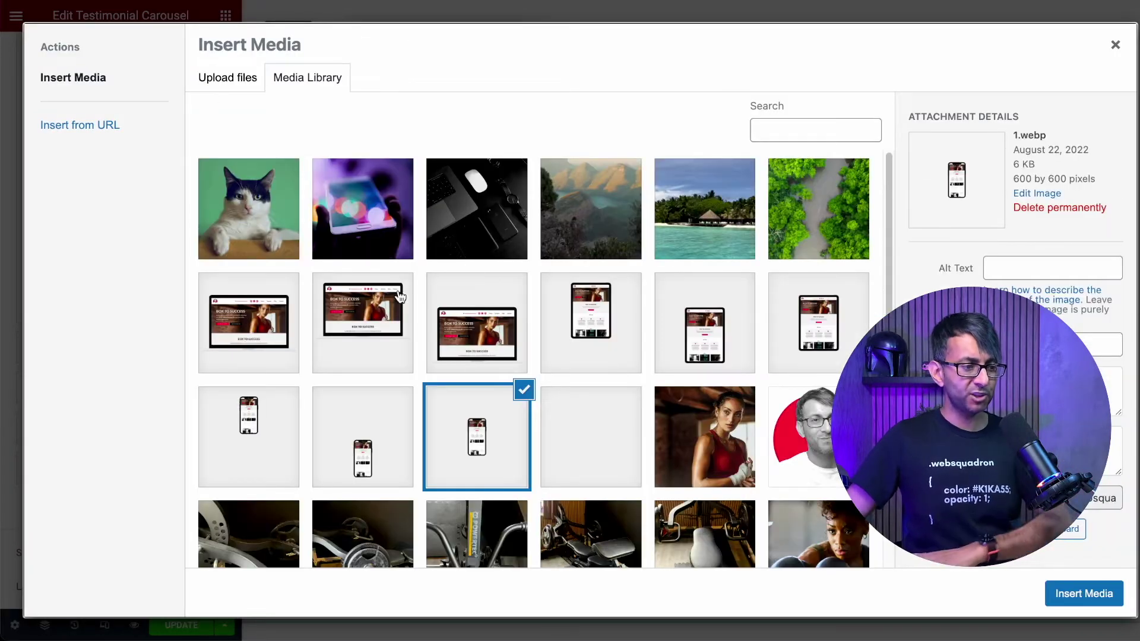
pyautogui.click(1094, 594)
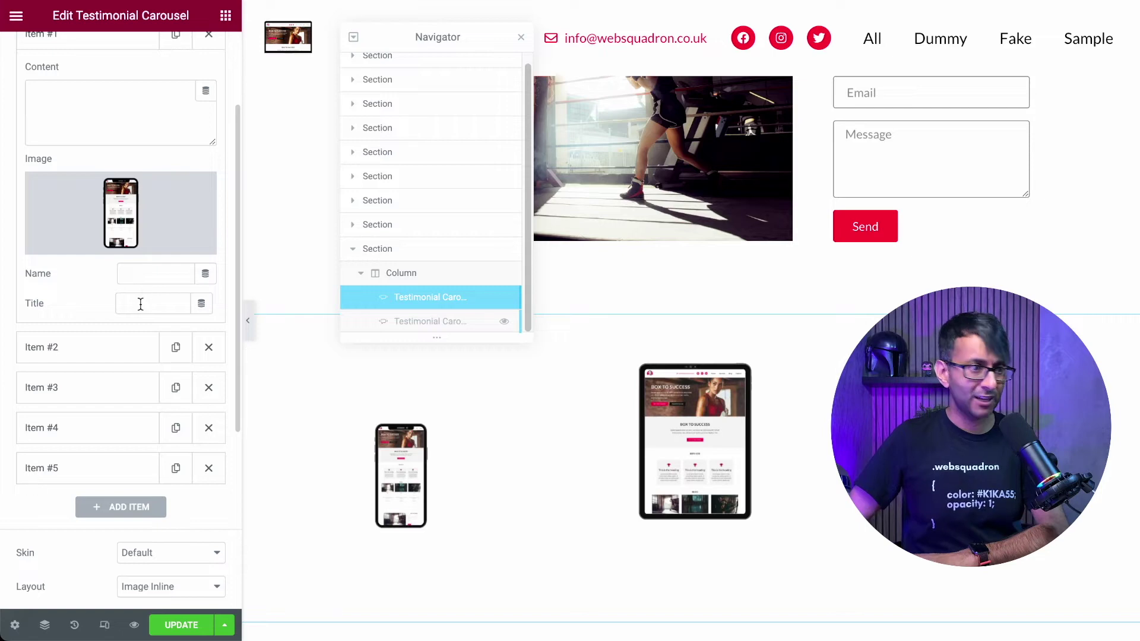
pyautogui.scroll(1, 147, 158)
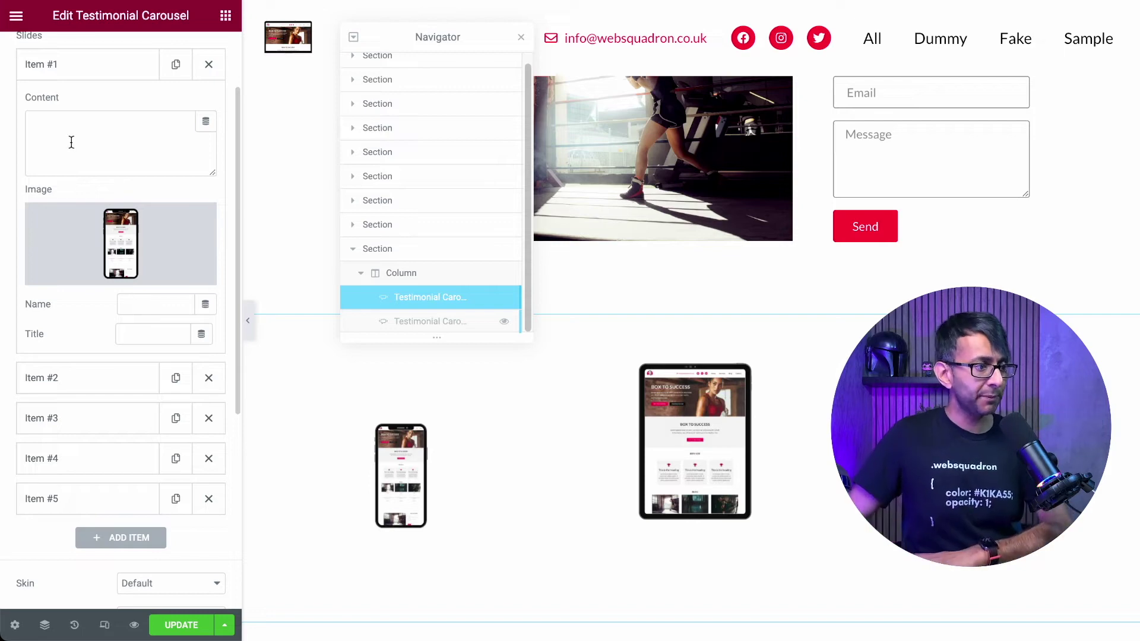
# Try Slides Per View 2, revert to 3, then select the parent section's settings
pyautogui.click(80, 71)
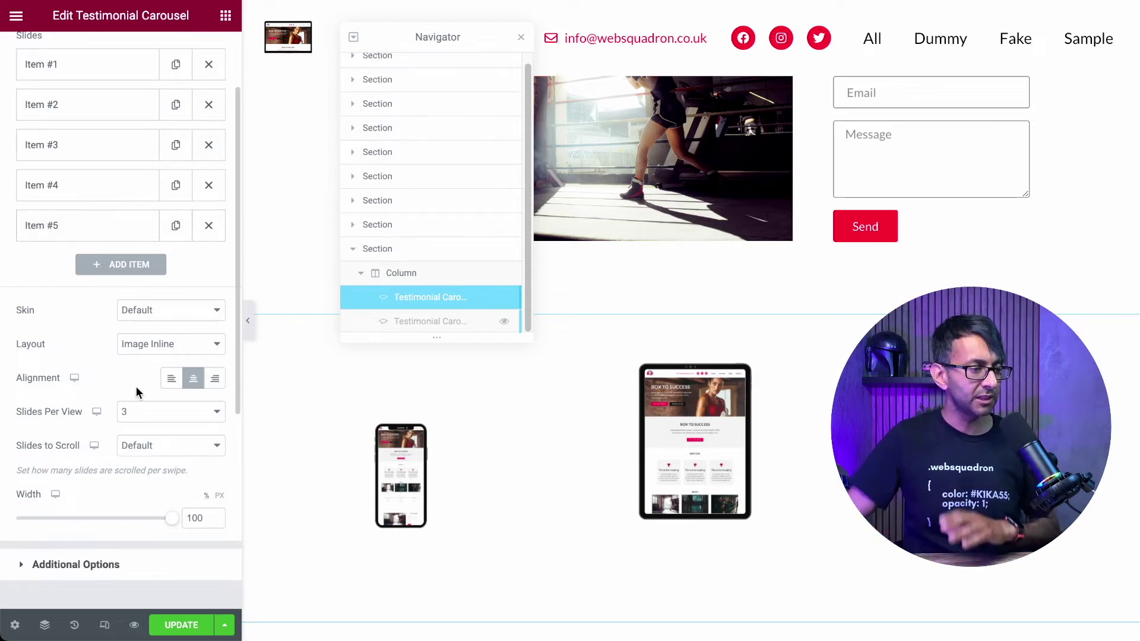
pyautogui.scroll(-1, 170, 346)
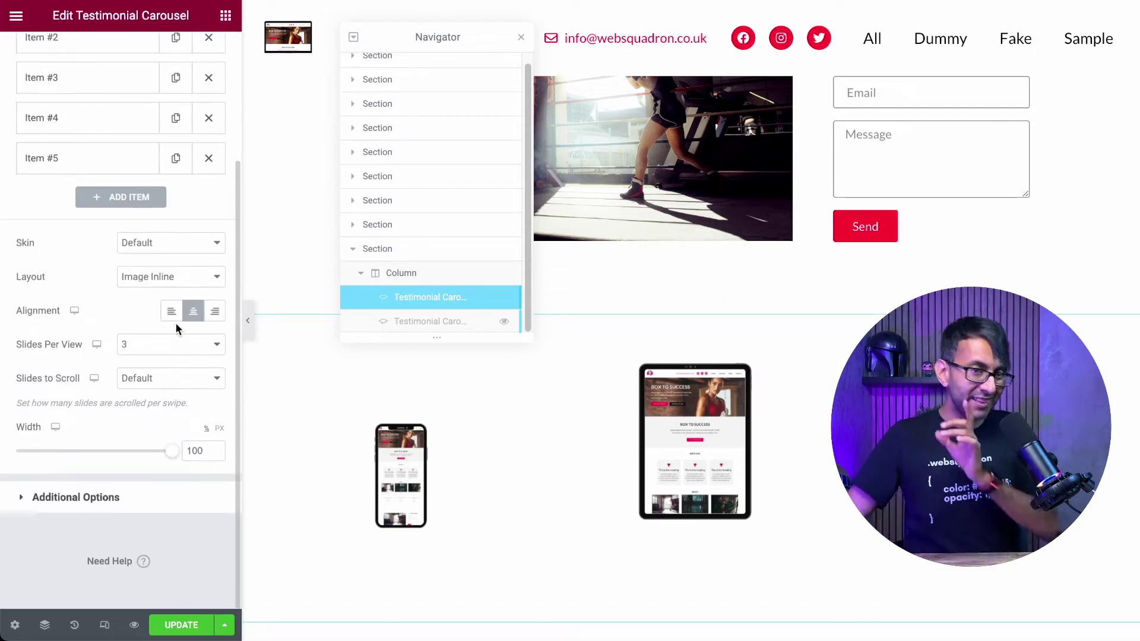
pyautogui.click(155, 351)
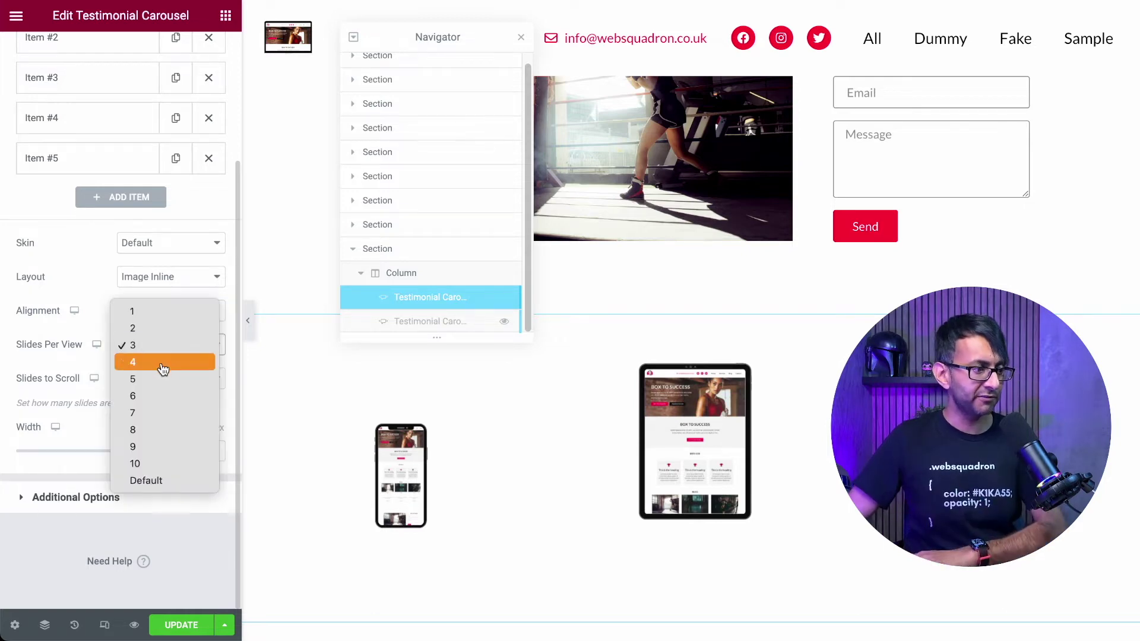
pyautogui.click(163, 331)
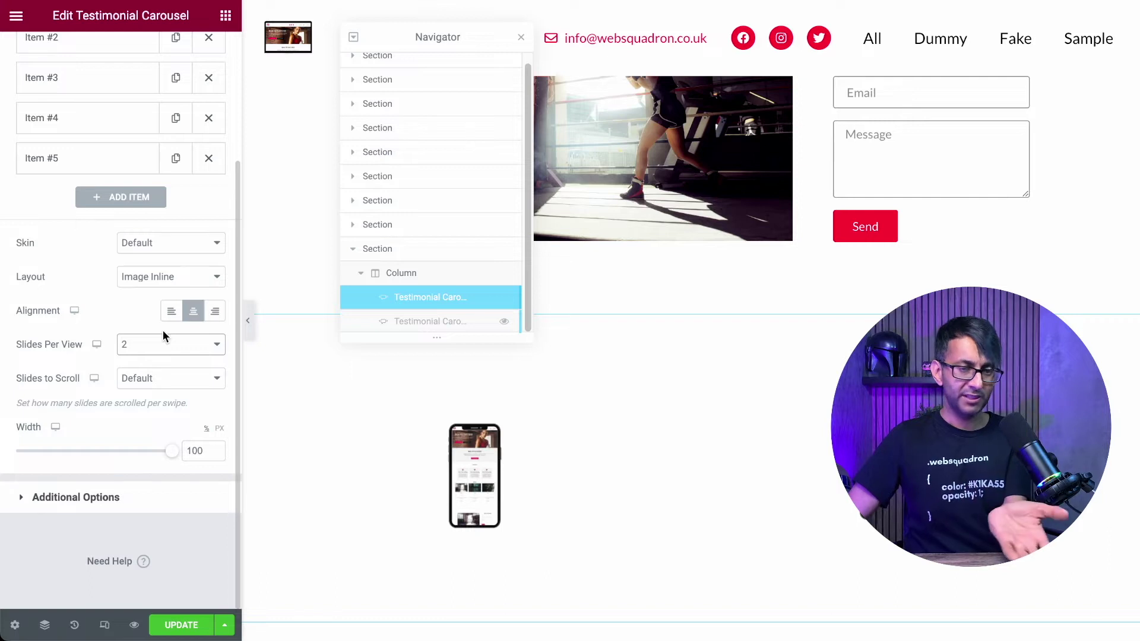
pyautogui.click(145, 342)
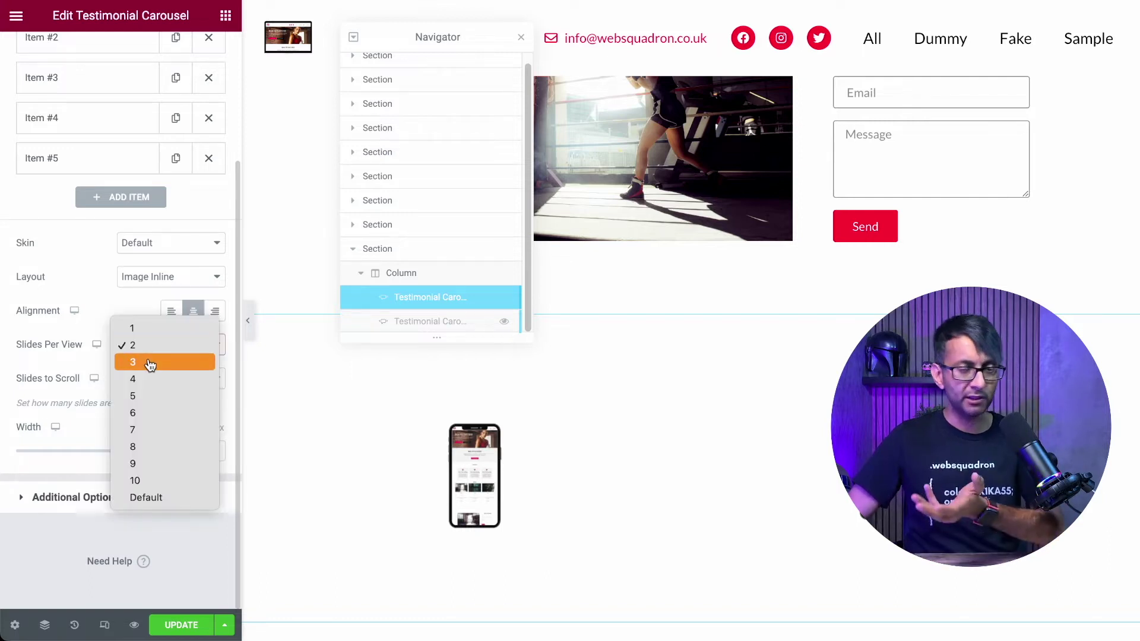
pyautogui.click(150, 363)
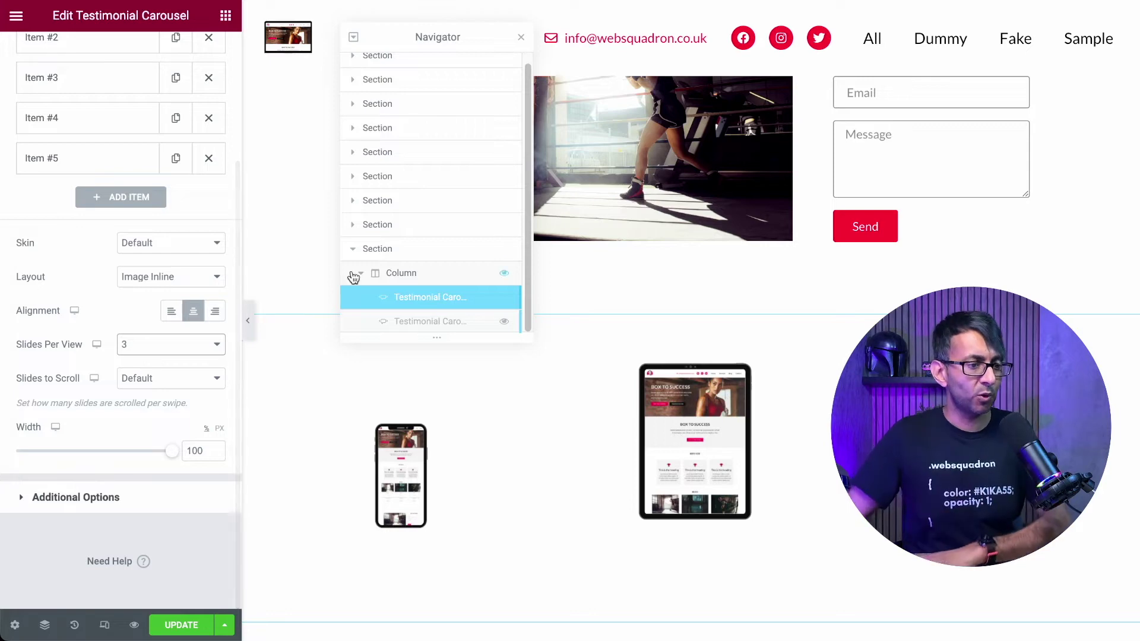
pyautogui.click(695, 306)
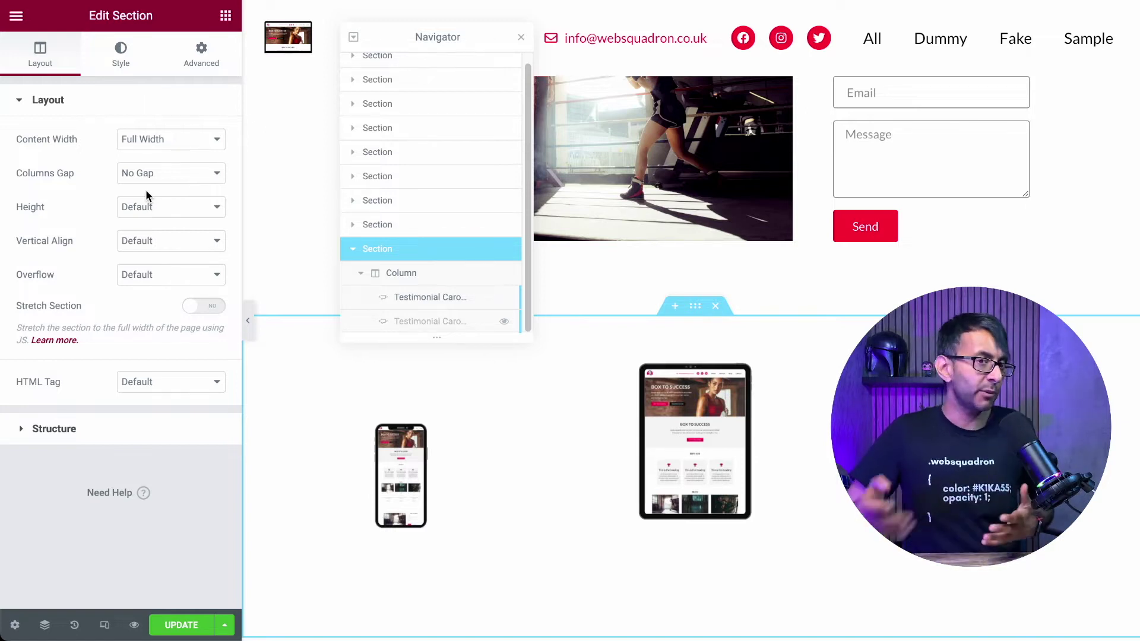
# Reselect the first testimonial carousel and expand its Additional Options
pyautogui.click(465, 344)
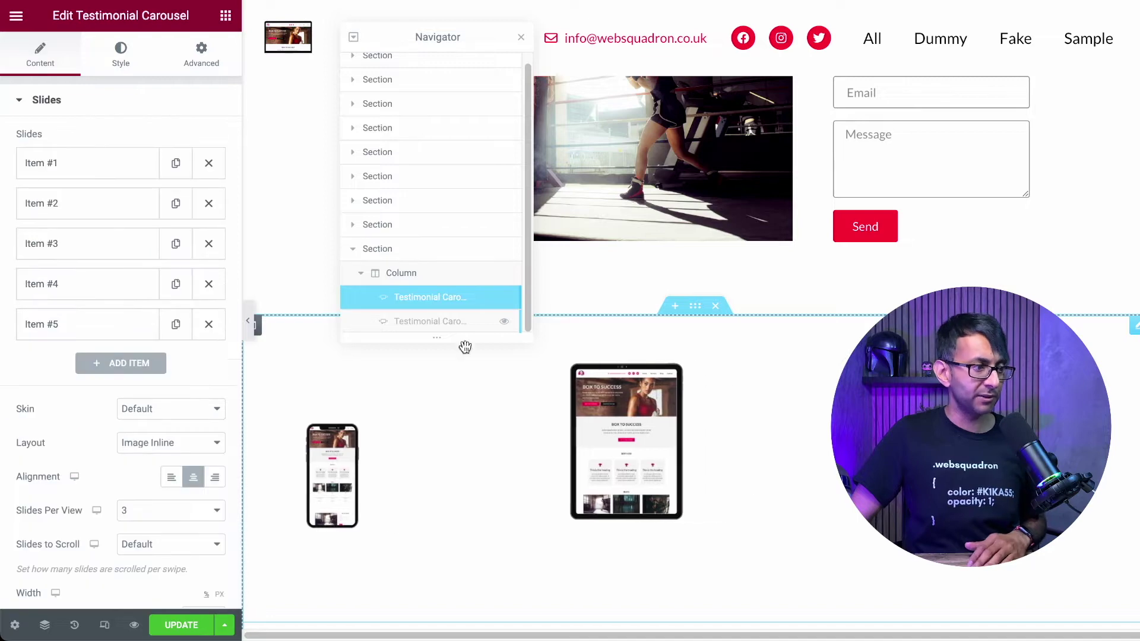
pyautogui.scroll(-3, 176, 361)
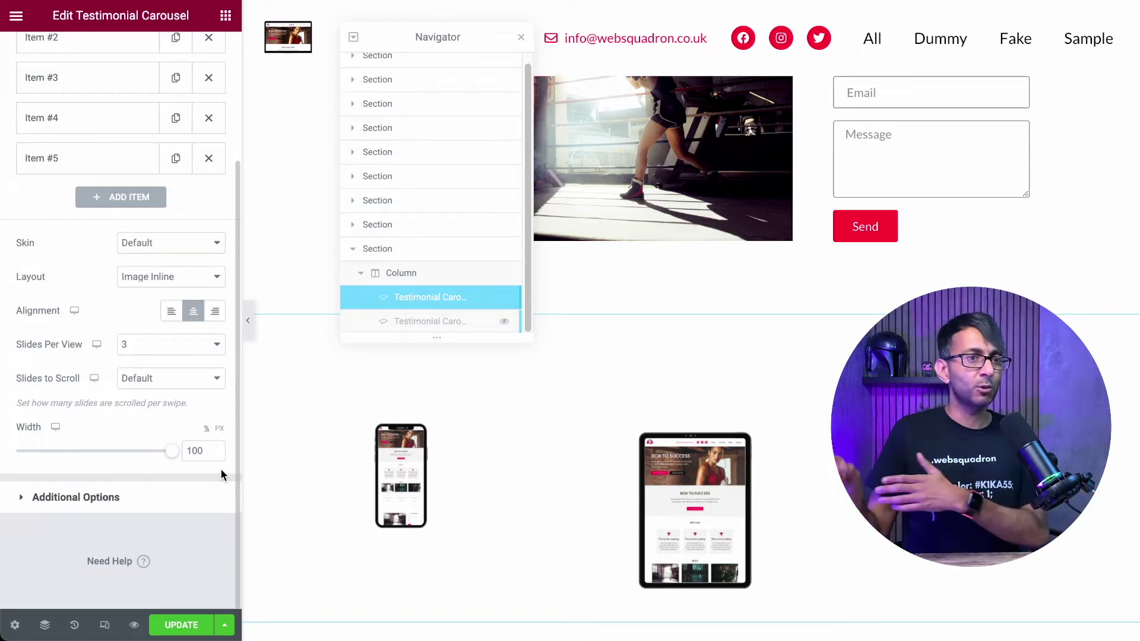
pyautogui.click(107, 504)
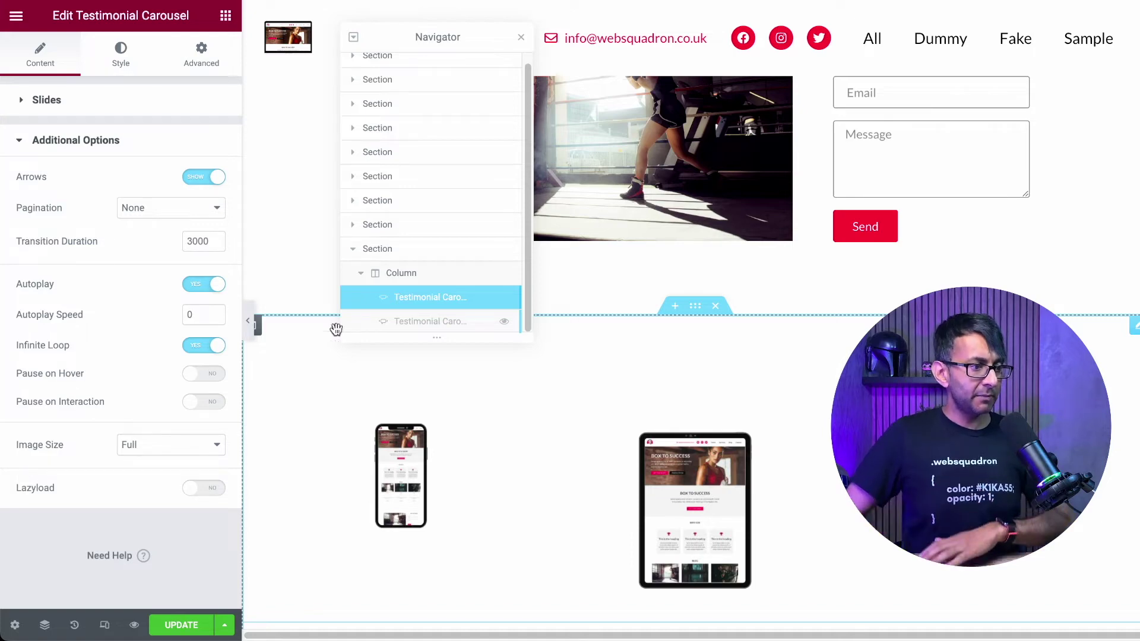
# Switch the carousel's Arrows toggle from Show to Hide
pyautogui.click(193, 180)
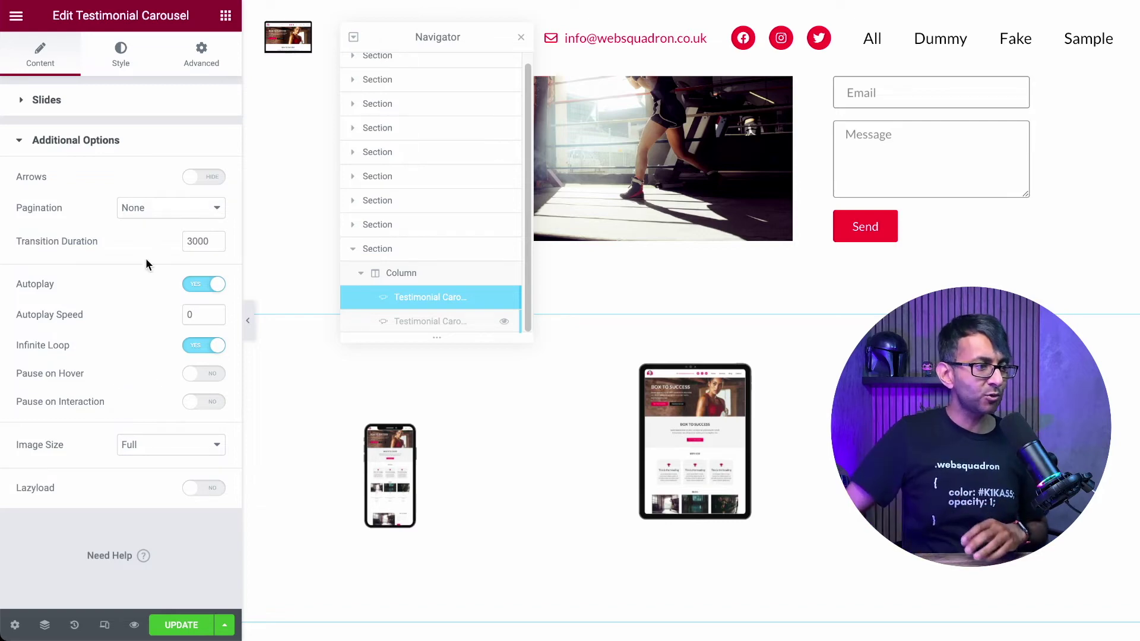
pyautogui.click(69, 108)
pyautogui.click(79, 168)
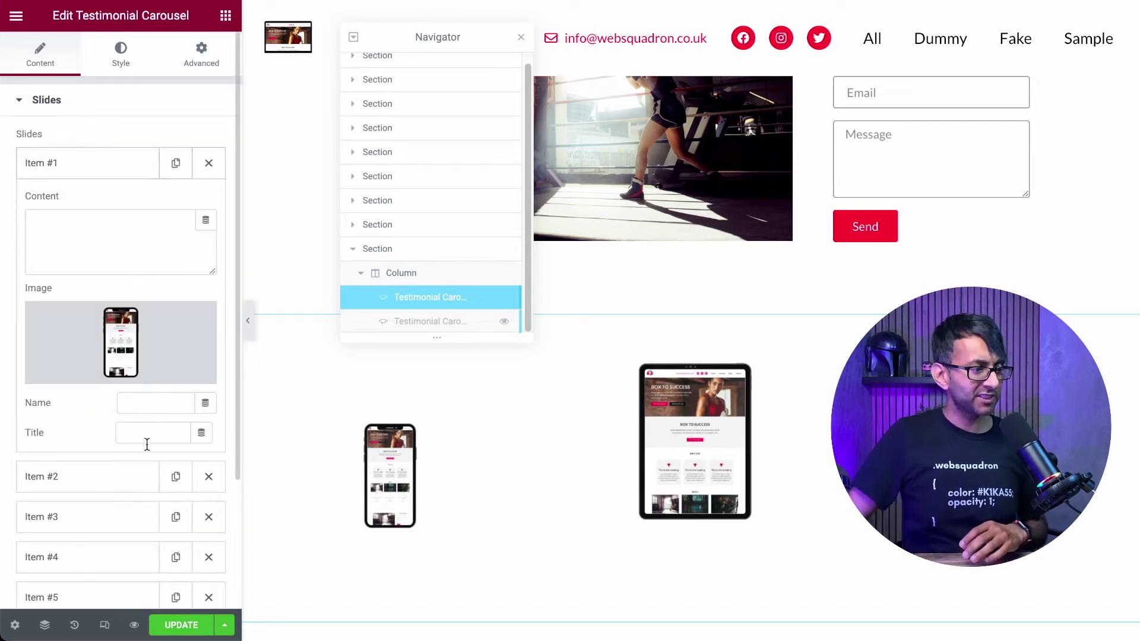
pyautogui.scroll(-2, 143, 448)
pyautogui.scroll(2, 137, 415)
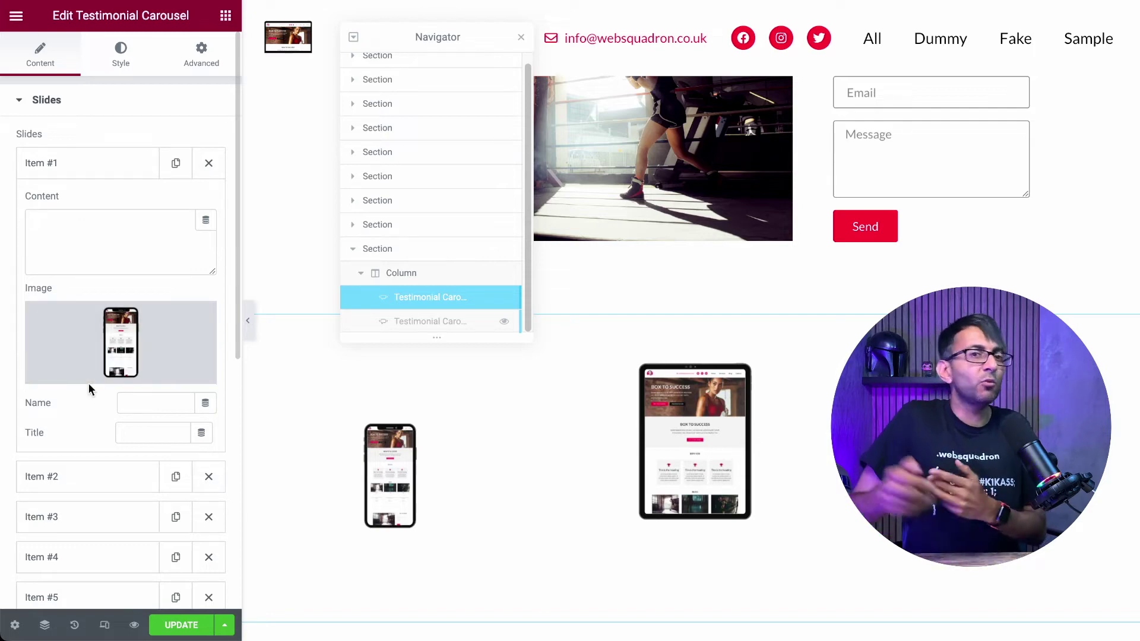
pyautogui.click(74, 174)
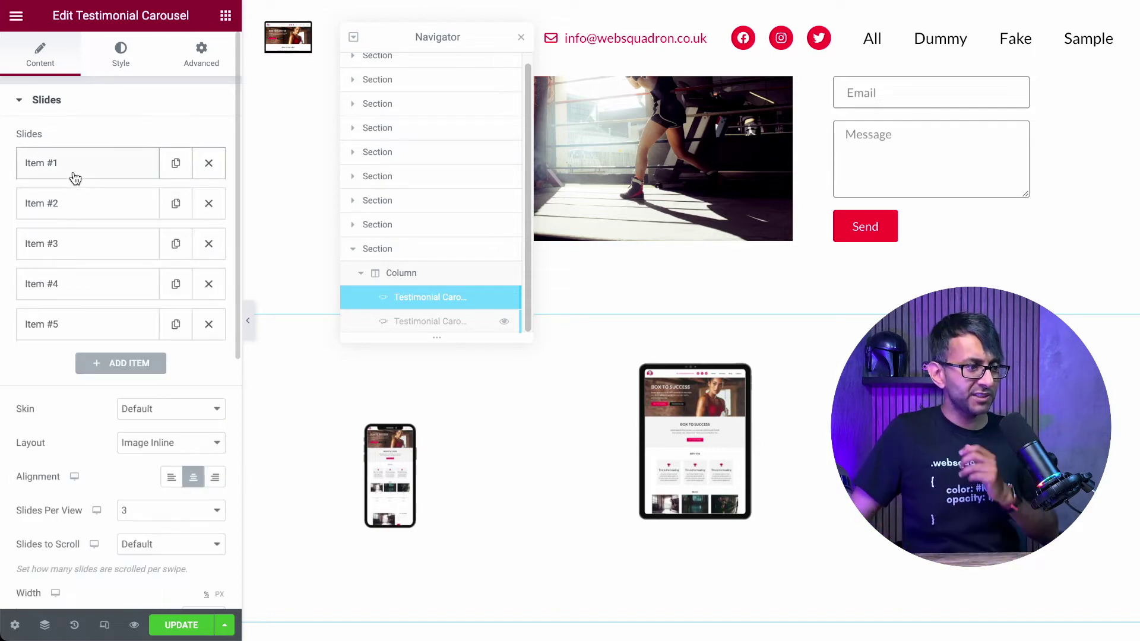
pyautogui.scroll(-3, 121, 439)
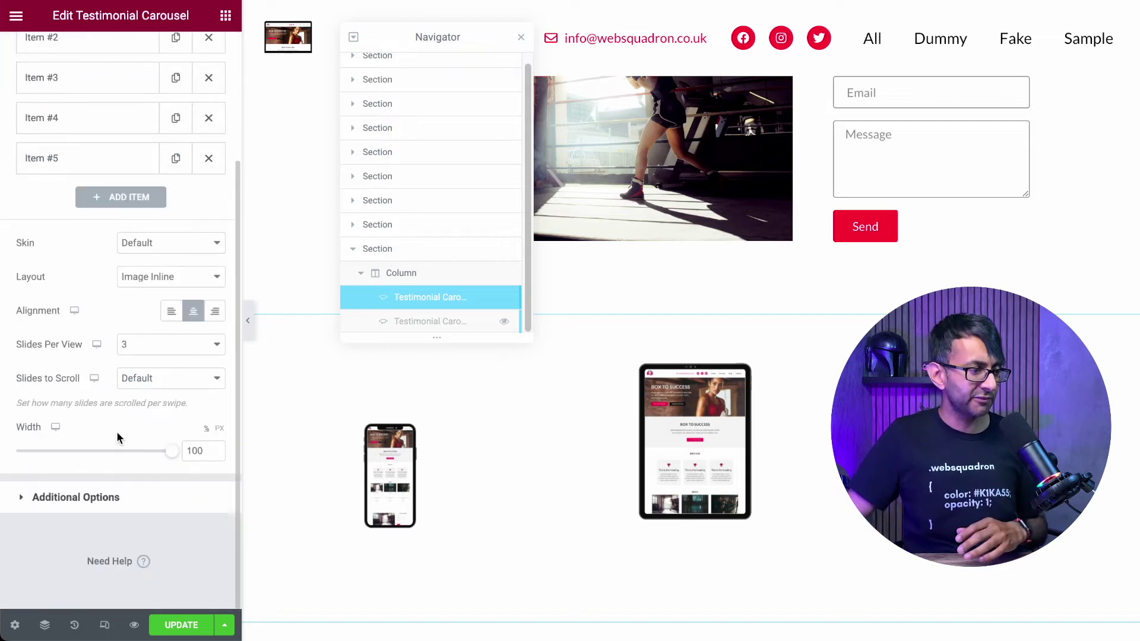
pyautogui.click(102, 496)
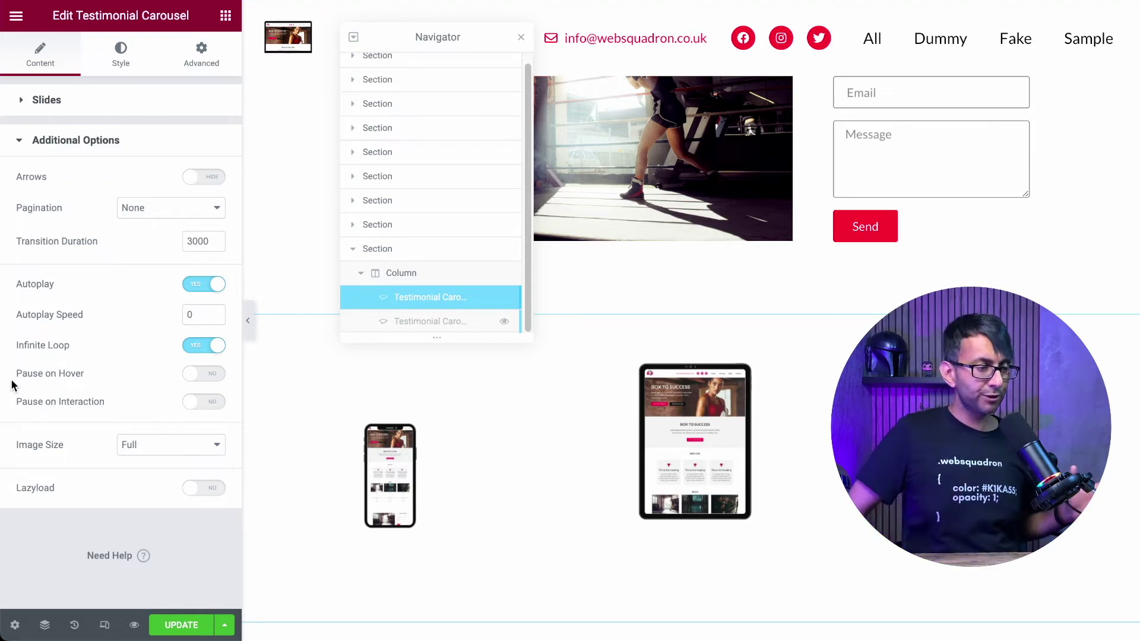
pyautogui.click(200, 57)
# Expand the carousel's Custom CSS under Advanced and widen the panel to read it
pyautogui.scroll(-5, 162, 383)
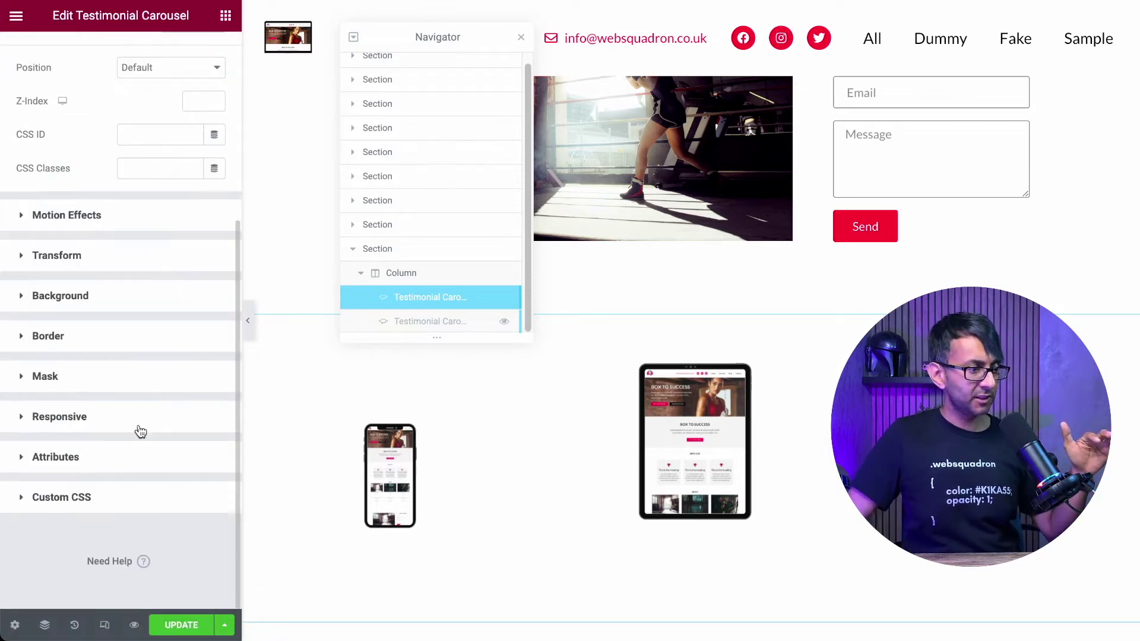
pyautogui.click(127, 498)
pyautogui.scroll(-3, 164, 448)
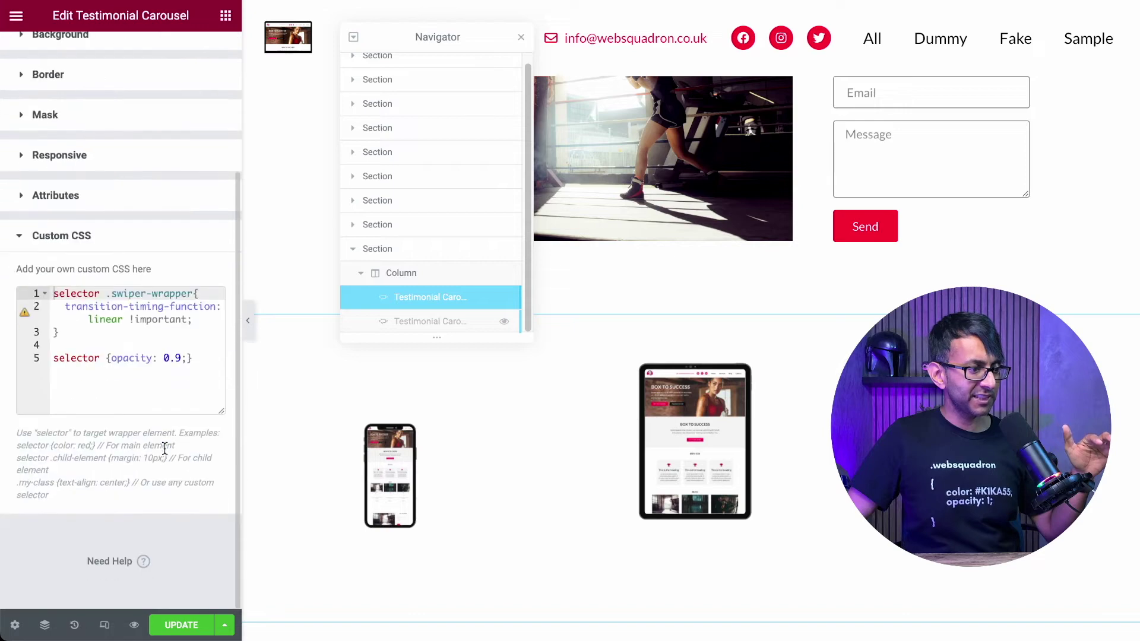
pyautogui.click(156, 393)
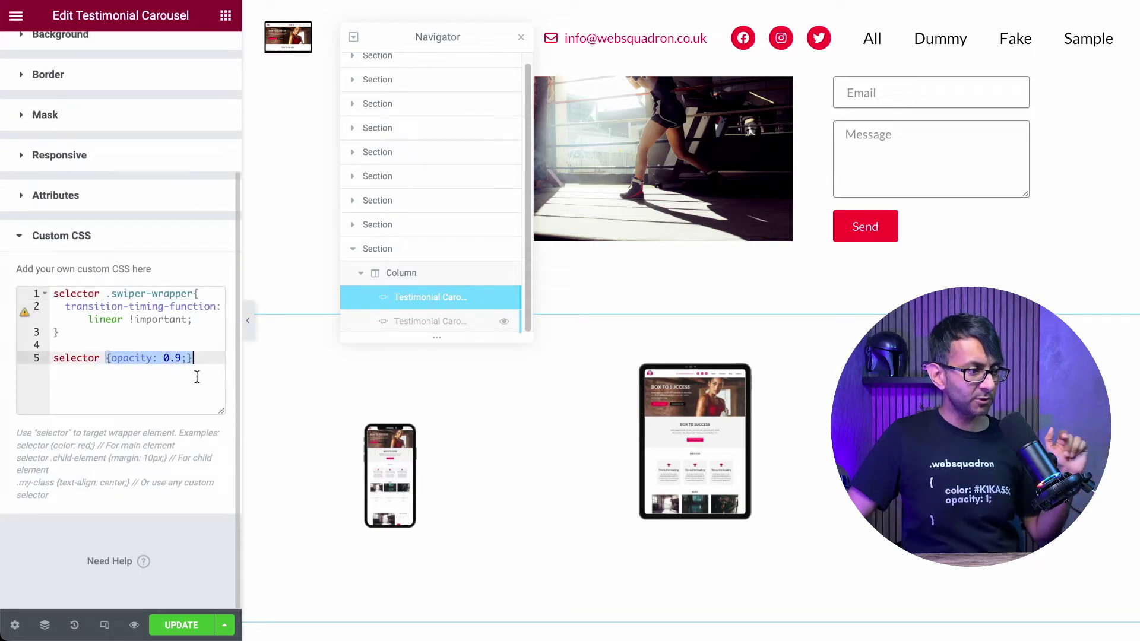
pyautogui.moveTo(241, 358); pyautogui.dragTo(276, 359)
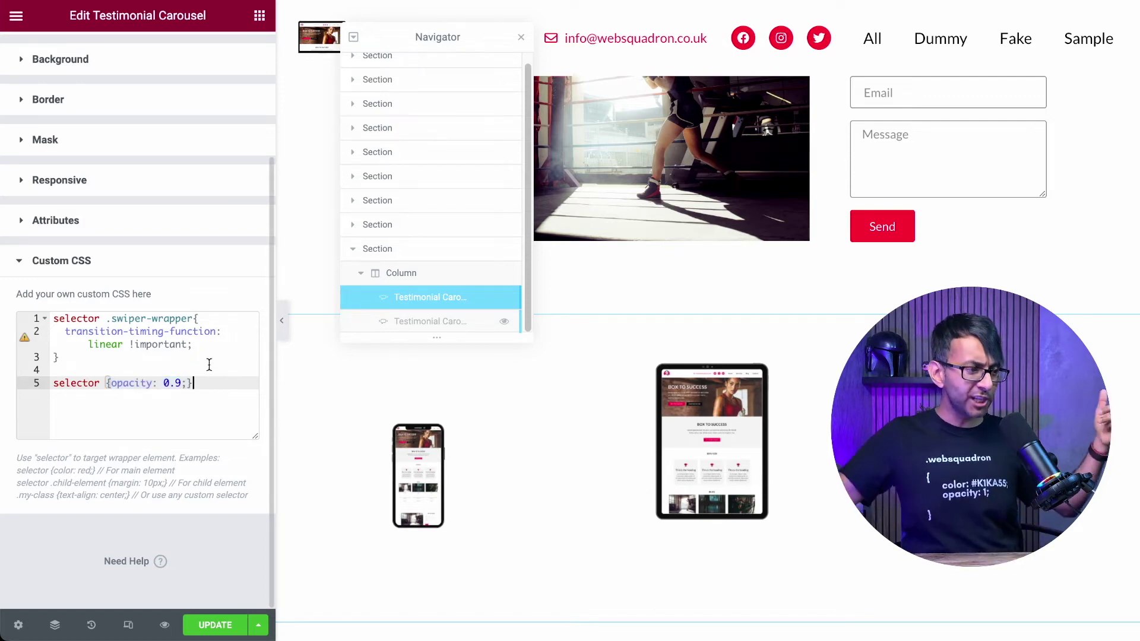
# Review the linear .swiper-wrapper timing rule and the selector opacity: 0.9 line, leaving both in place
pyautogui.click(204, 346)
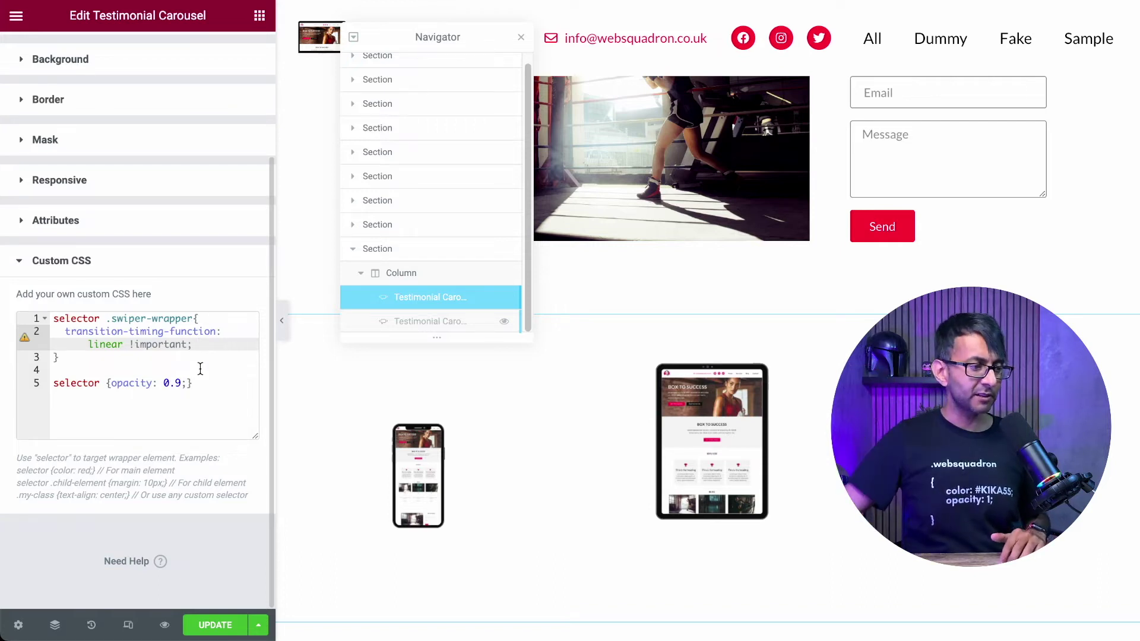
pyautogui.click(221, 381)
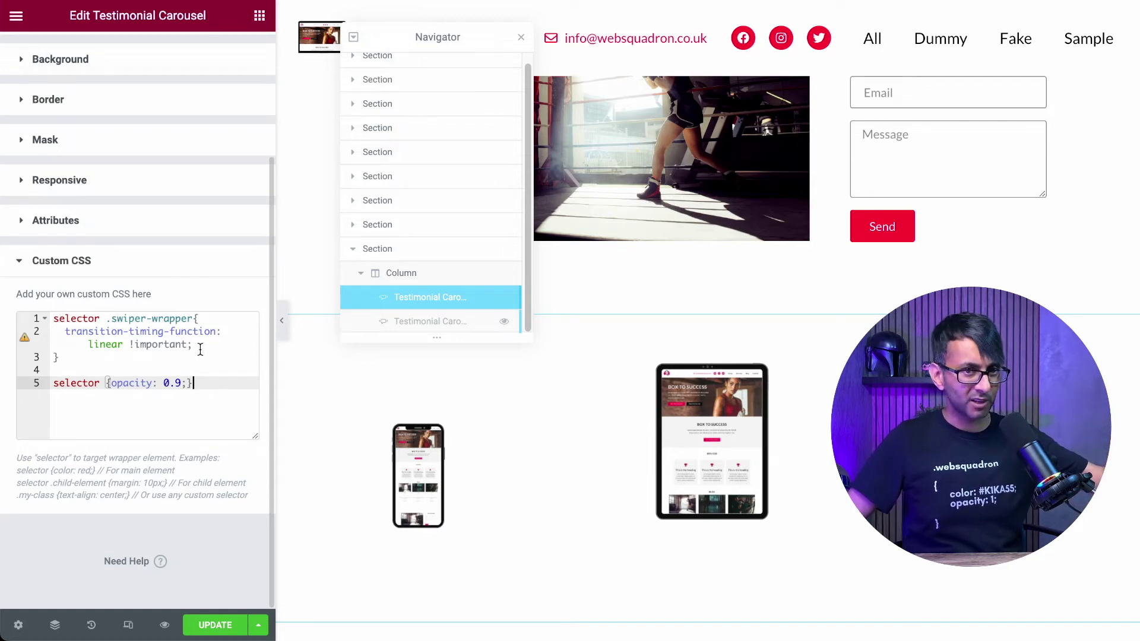
pyautogui.moveTo(214, 382); pyautogui.dragTo(88, 383)
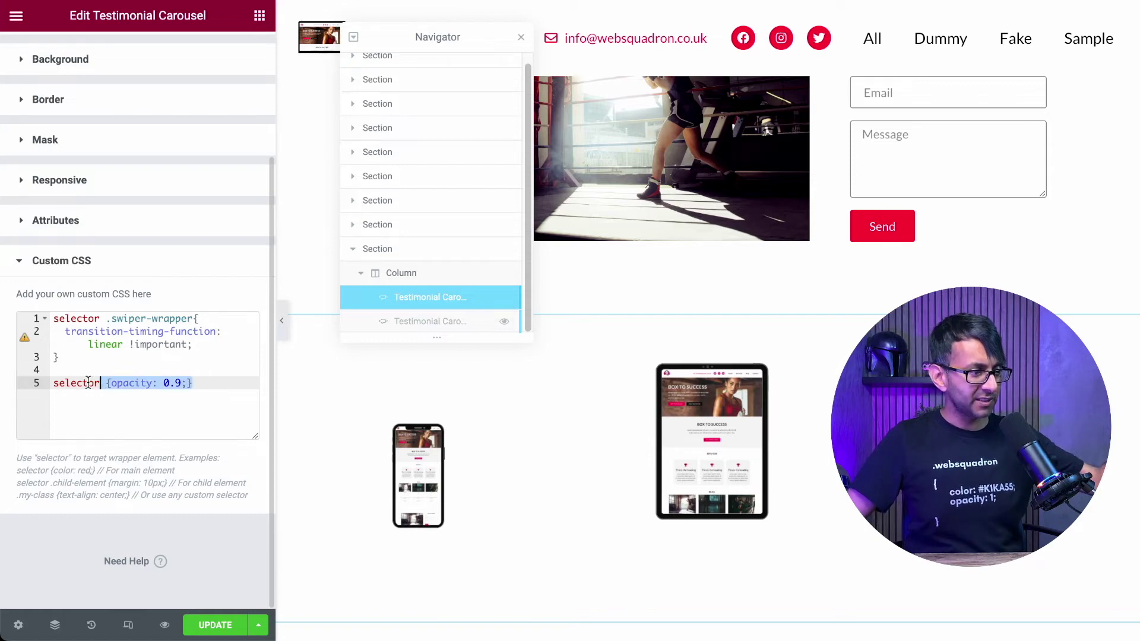
pyautogui.click(157, 411)
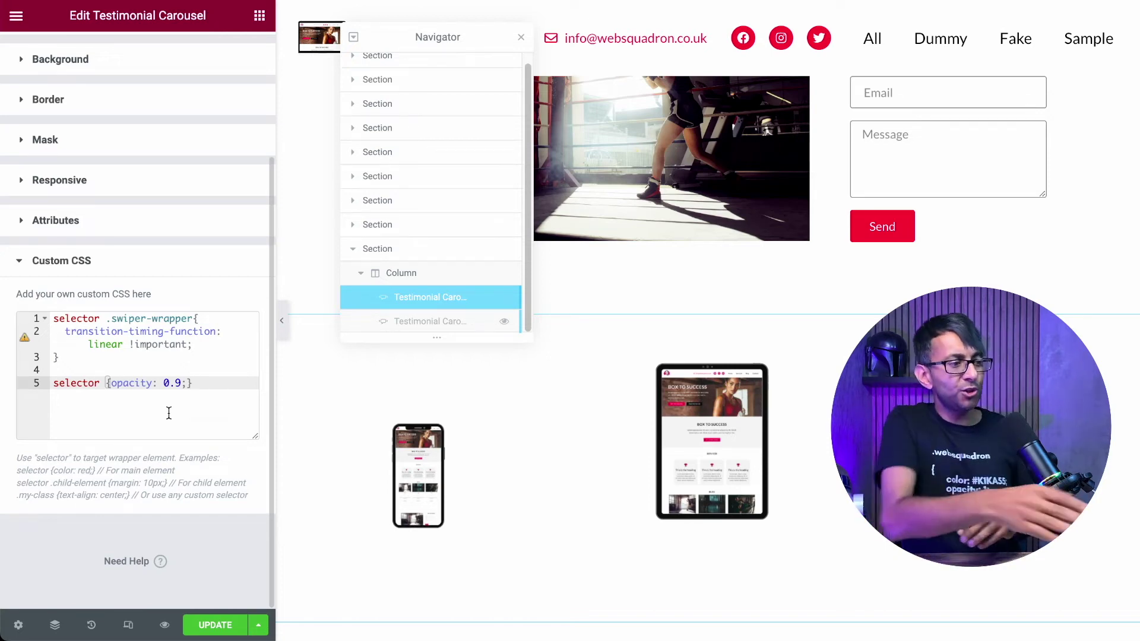
pyautogui.moveTo(207, 385); pyautogui.dragTo(22, 372)
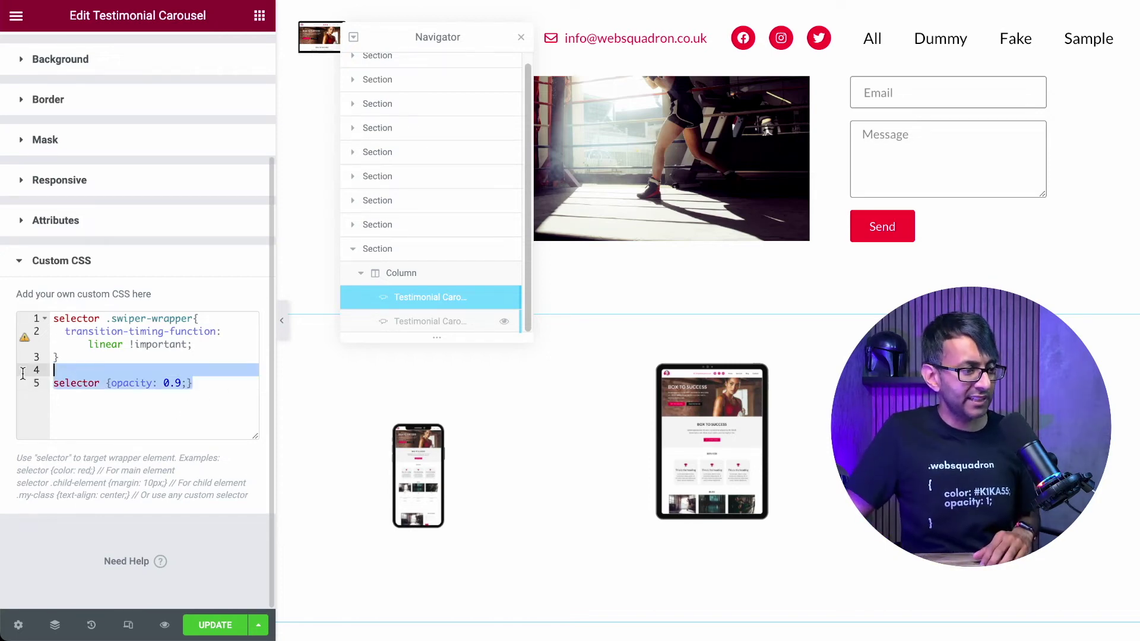
pyautogui.click(150, 435)
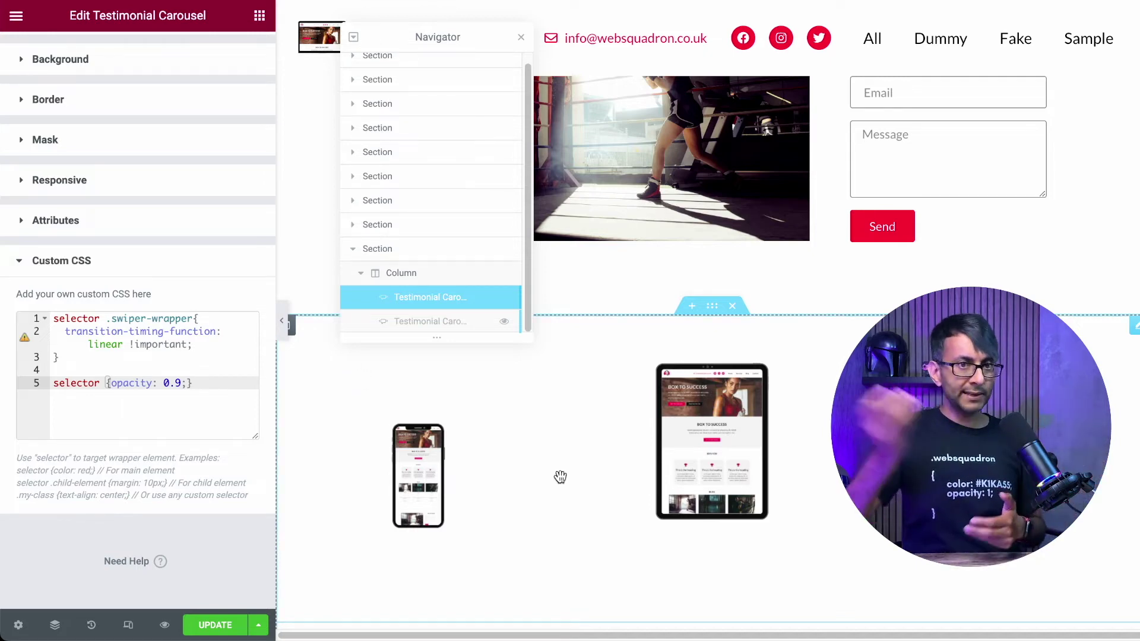
pyautogui.scroll(10, 166, 281)
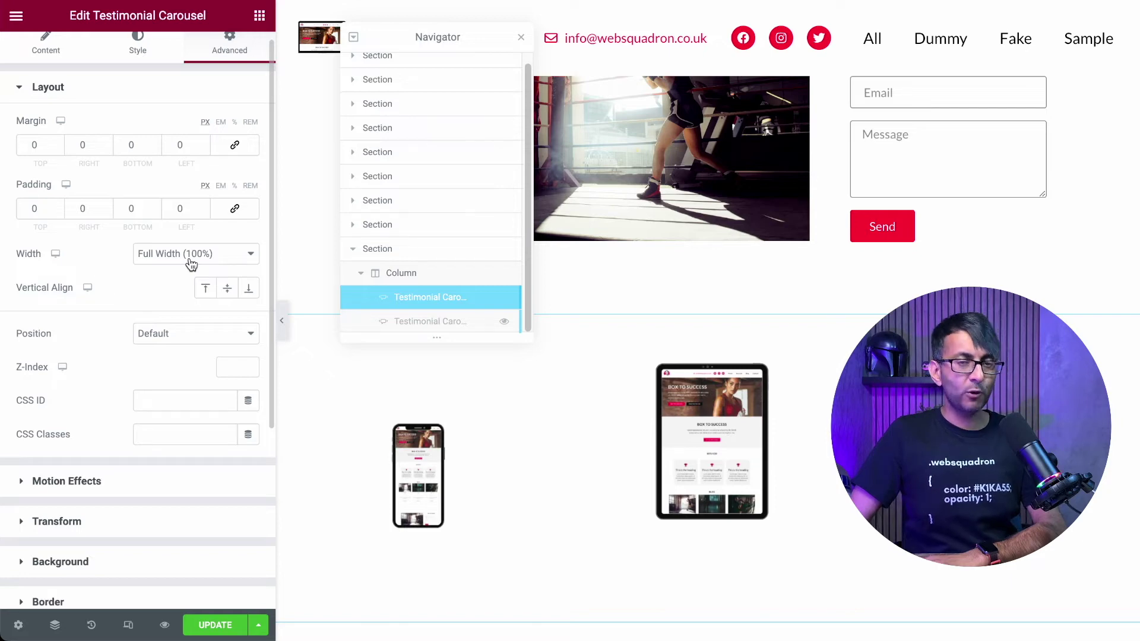
pyautogui.click(190, 264)
pyautogui.click(191, 237)
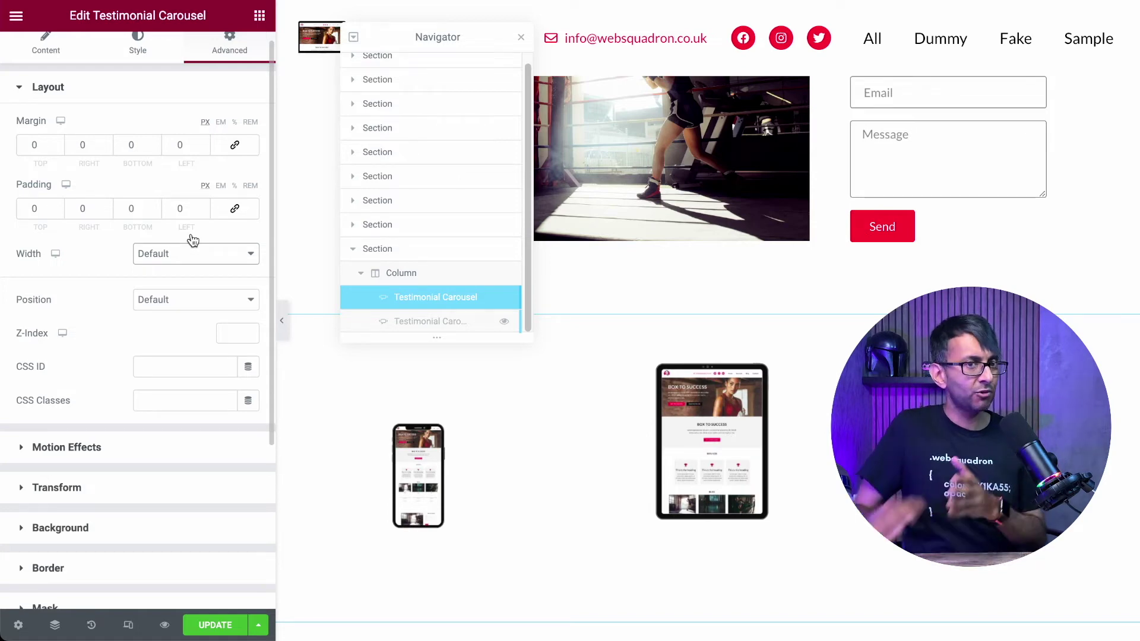
pyautogui.click(186, 253)
pyautogui.click(184, 272)
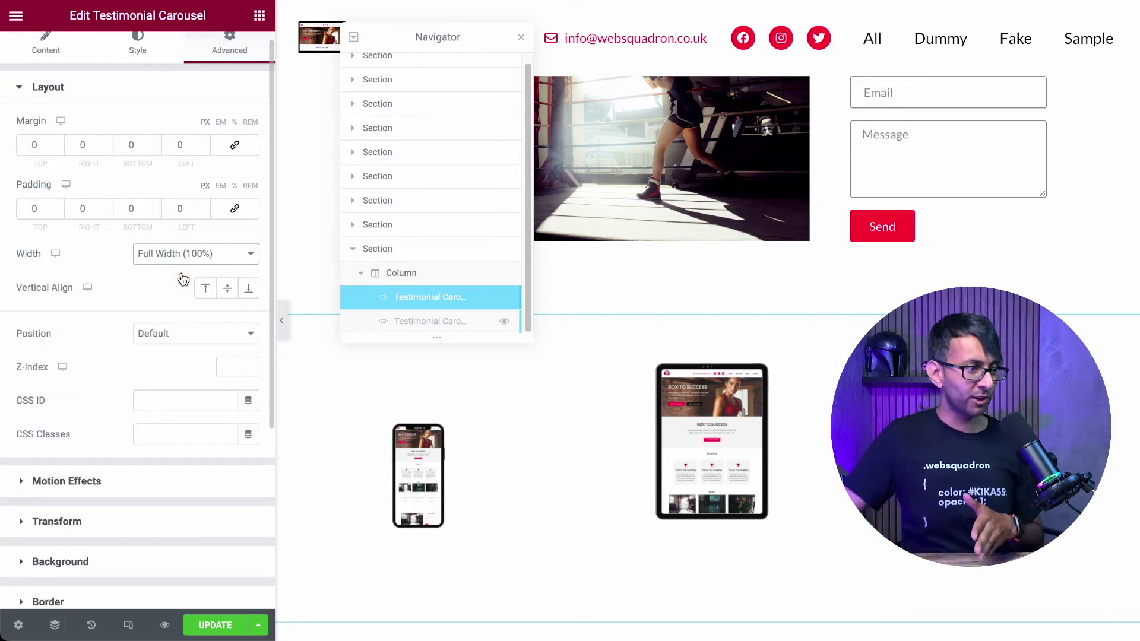
pyautogui.click(502, 328)
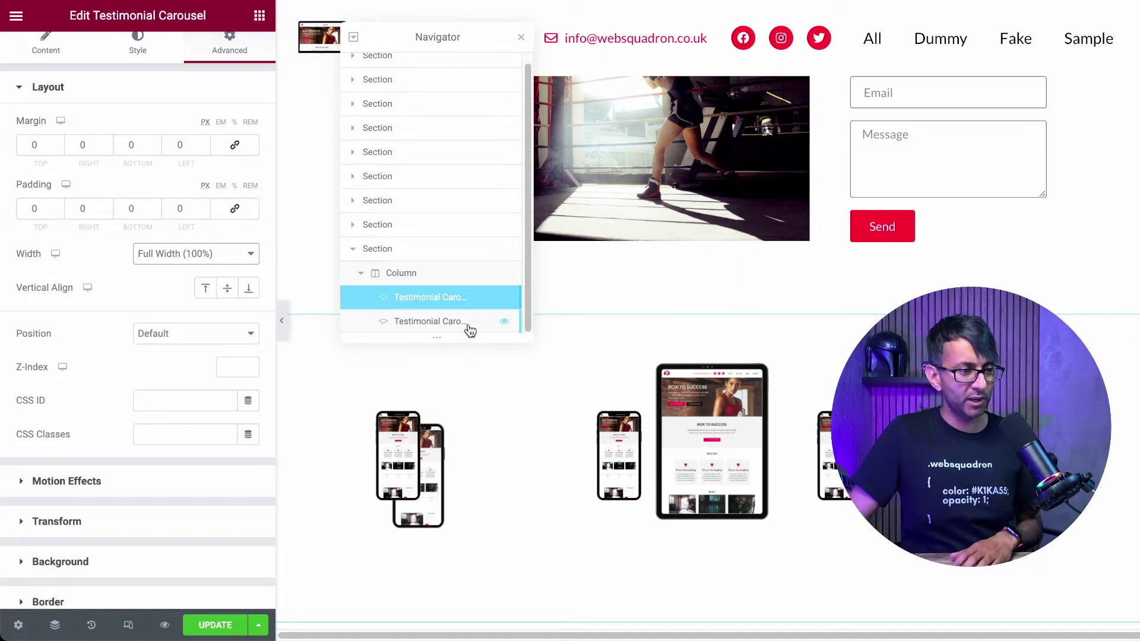
# Select the second carousel and replace Item #1's image with the portrait on a red circle
pyautogui.click(427, 321)
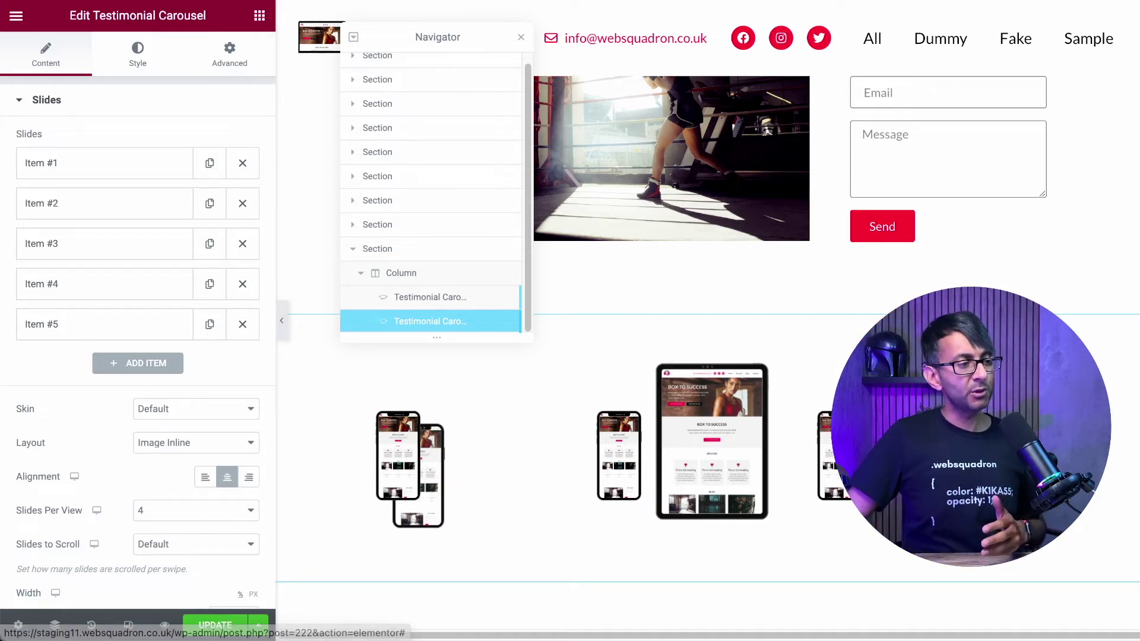
pyautogui.click(110, 164)
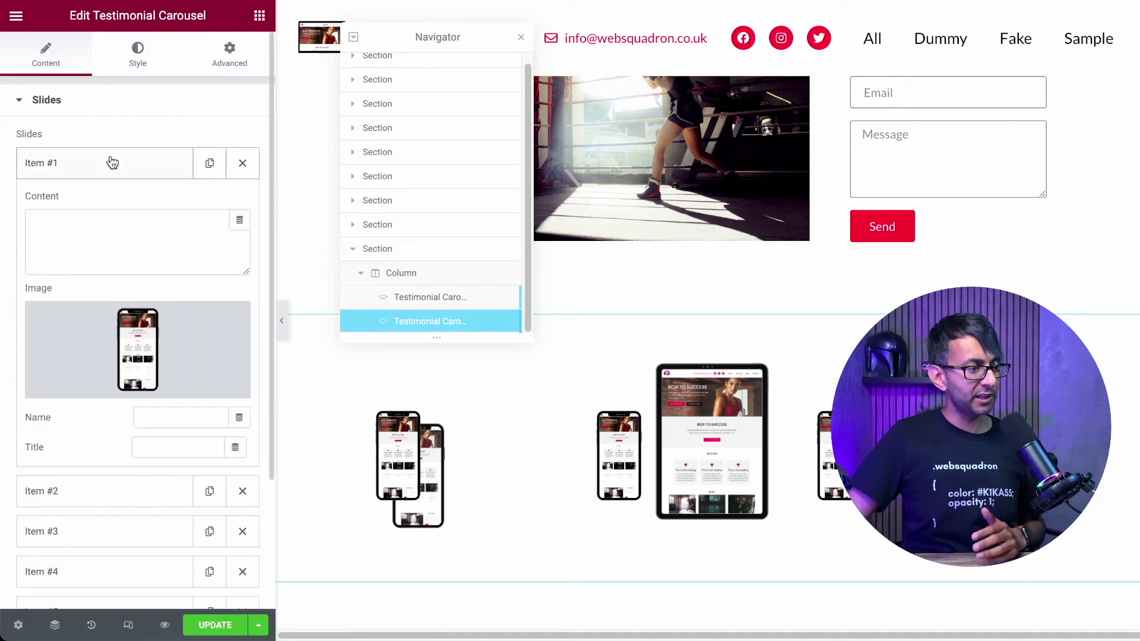
pyautogui.click(148, 354)
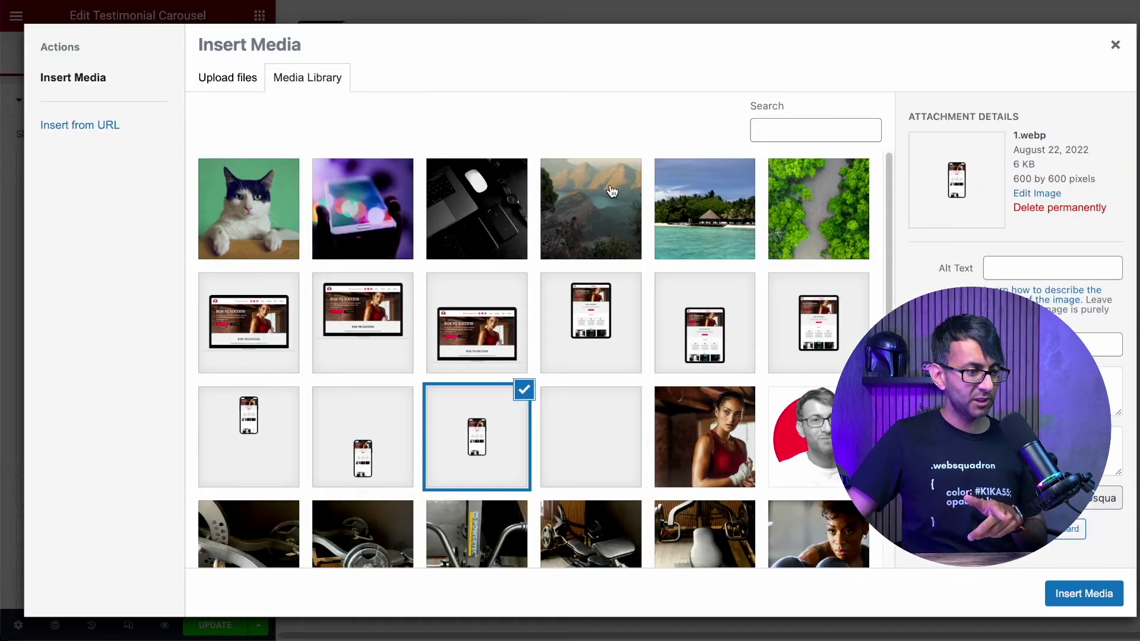
pyautogui.scroll(-5, 653, 356)
pyautogui.scroll(2, 683, 356)
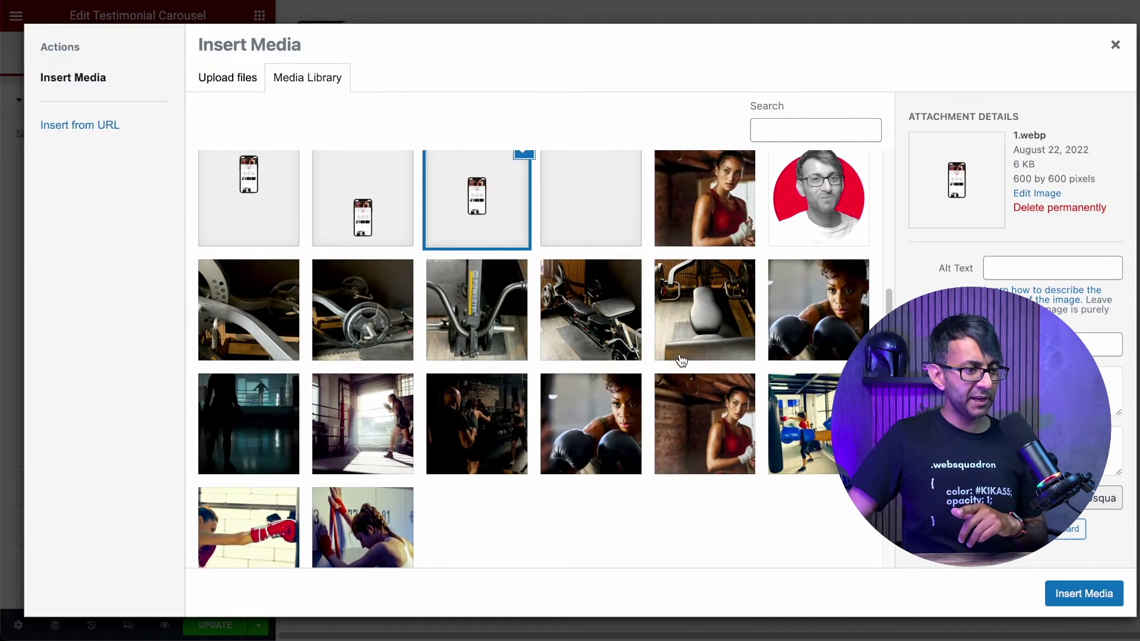
pyautogui.scroll(1, 705, 305)
pyautogui.click(819, 279)
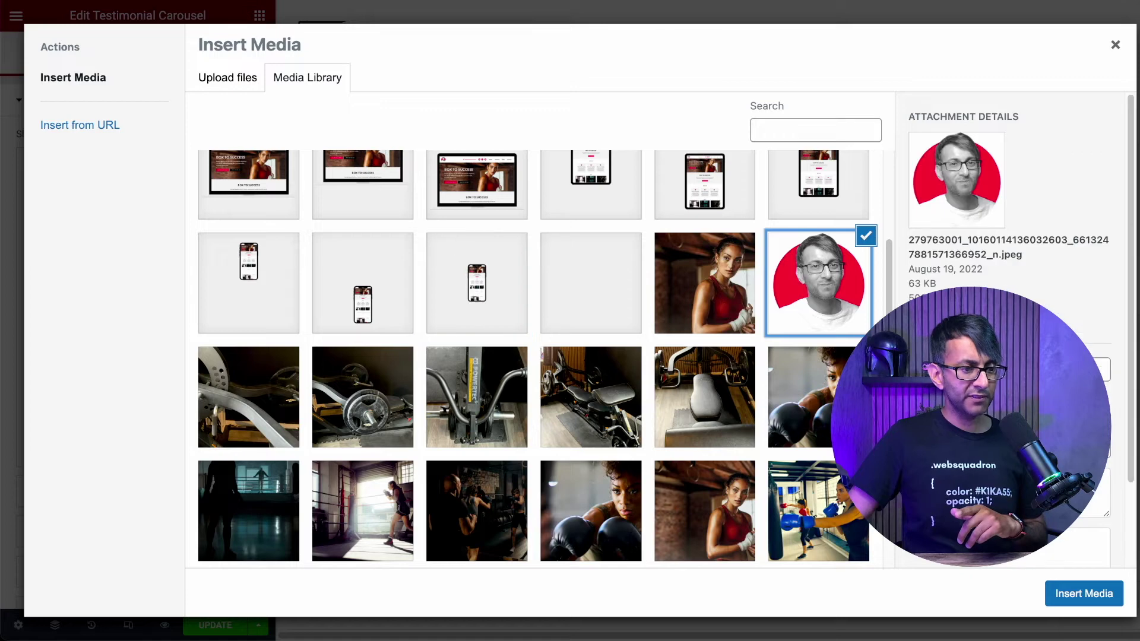
pyautogui.click(1077, 593)
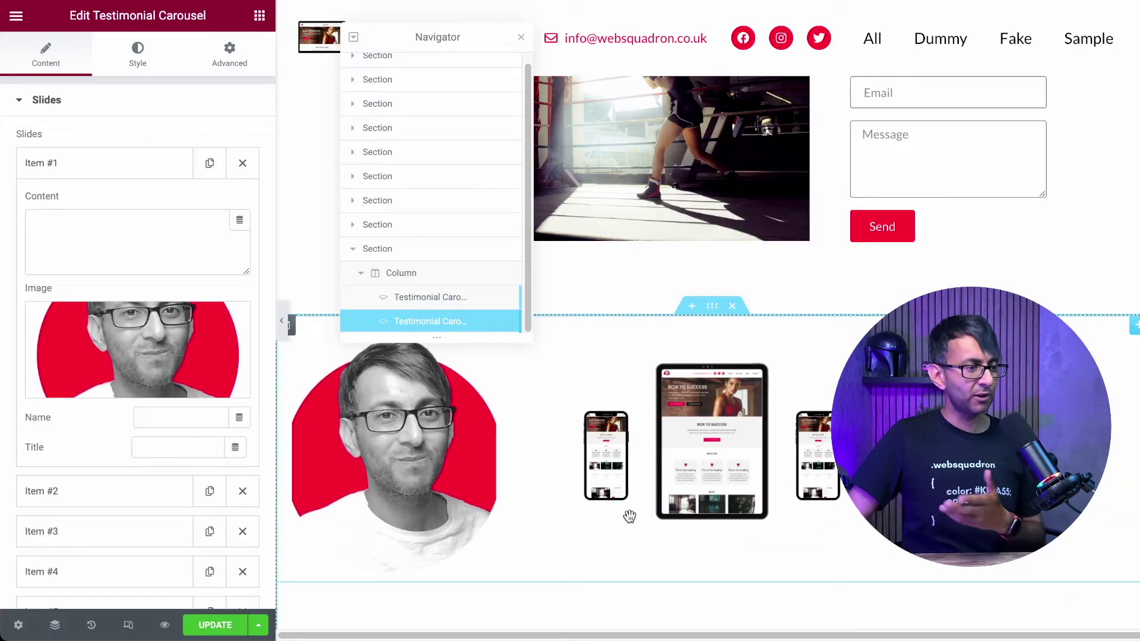
# Preview the page without the editor panel, then reselect the second carousel and collapse Item #1
pyautogui.scroll(-7, 137, 381)
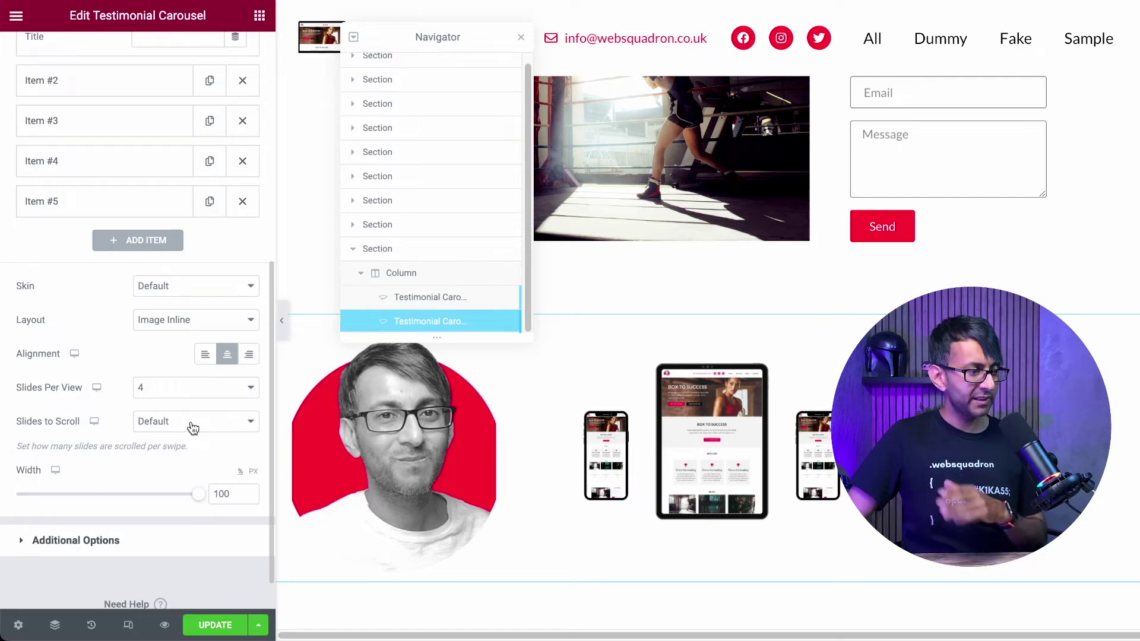
pyautogui.scroll(4, 188, 398)
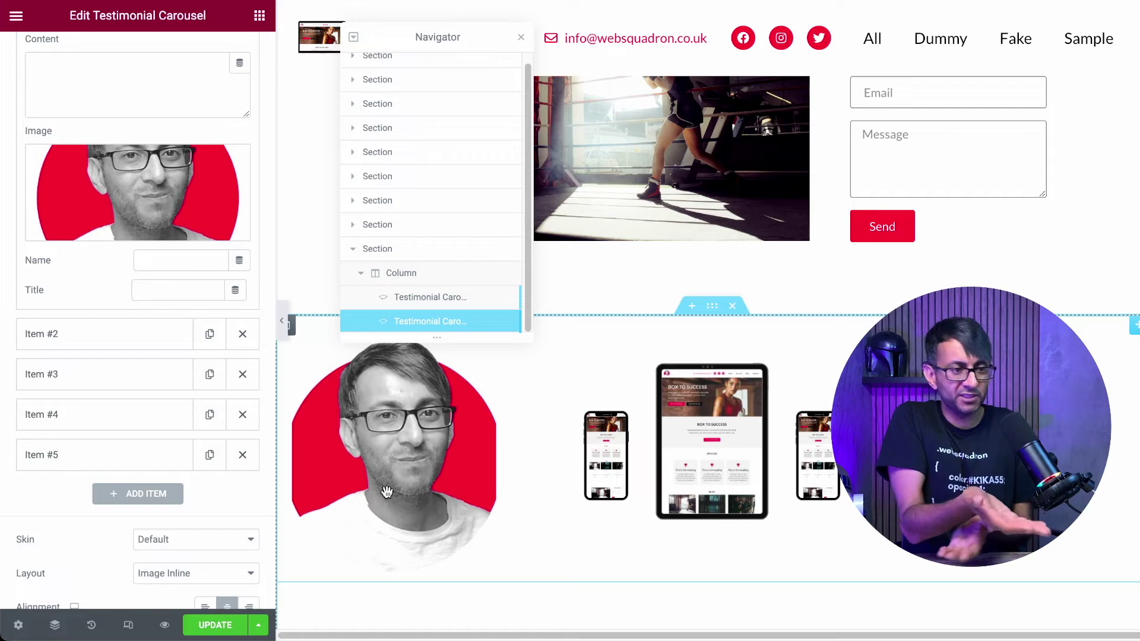
pyautogui.click(281, 321)
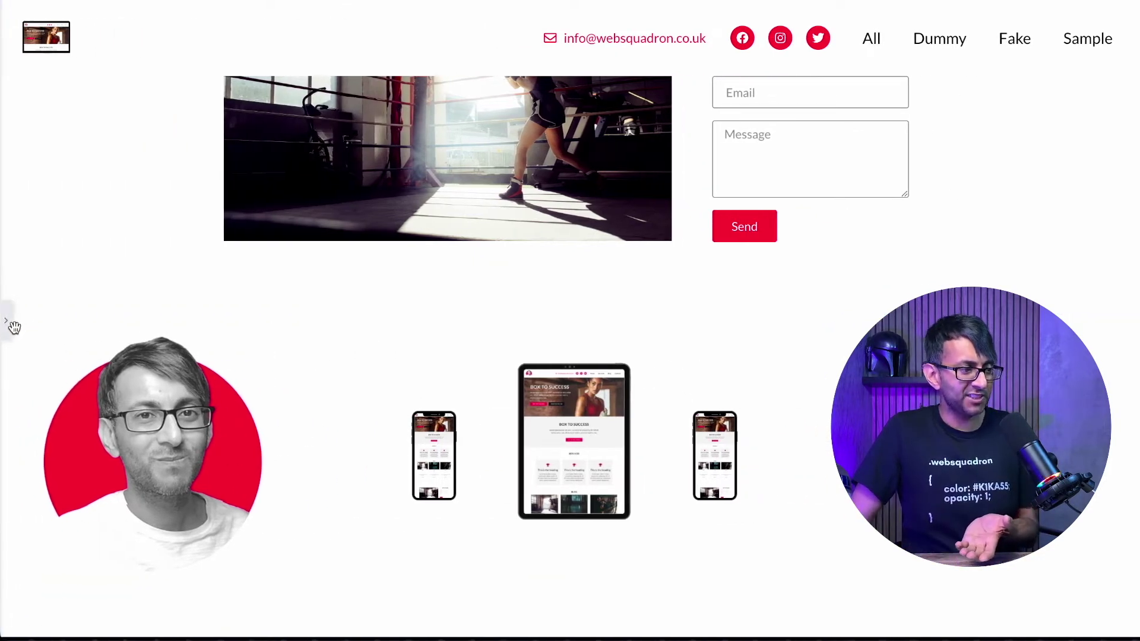
pyautogui.click(12, 325)
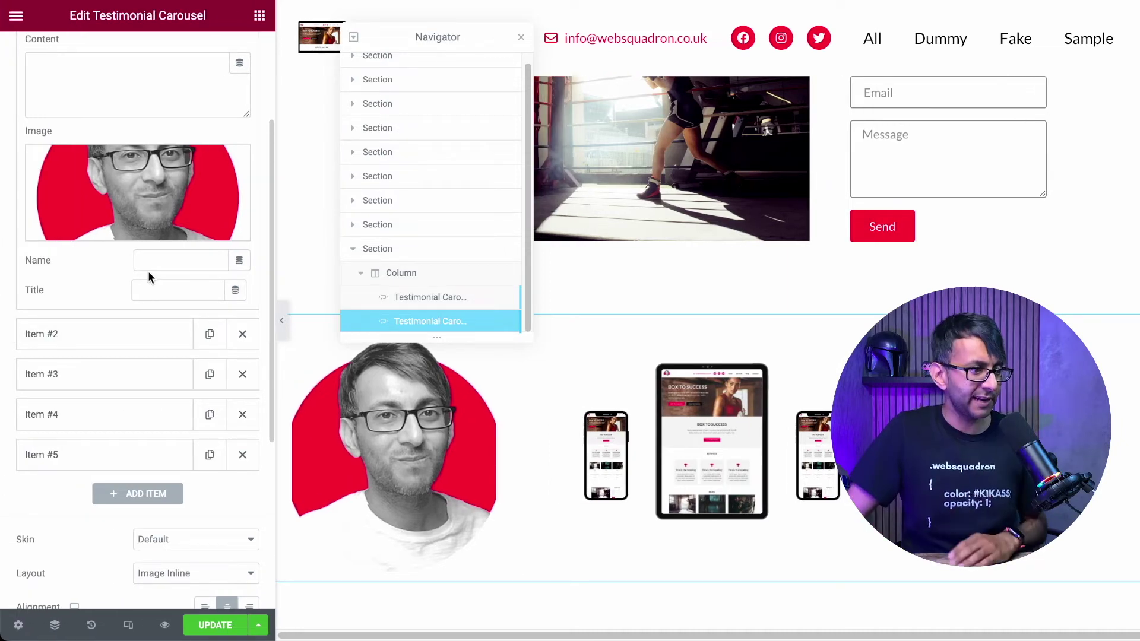
pyautogui.click(387, 323)
pyautogui.click(138, 173)
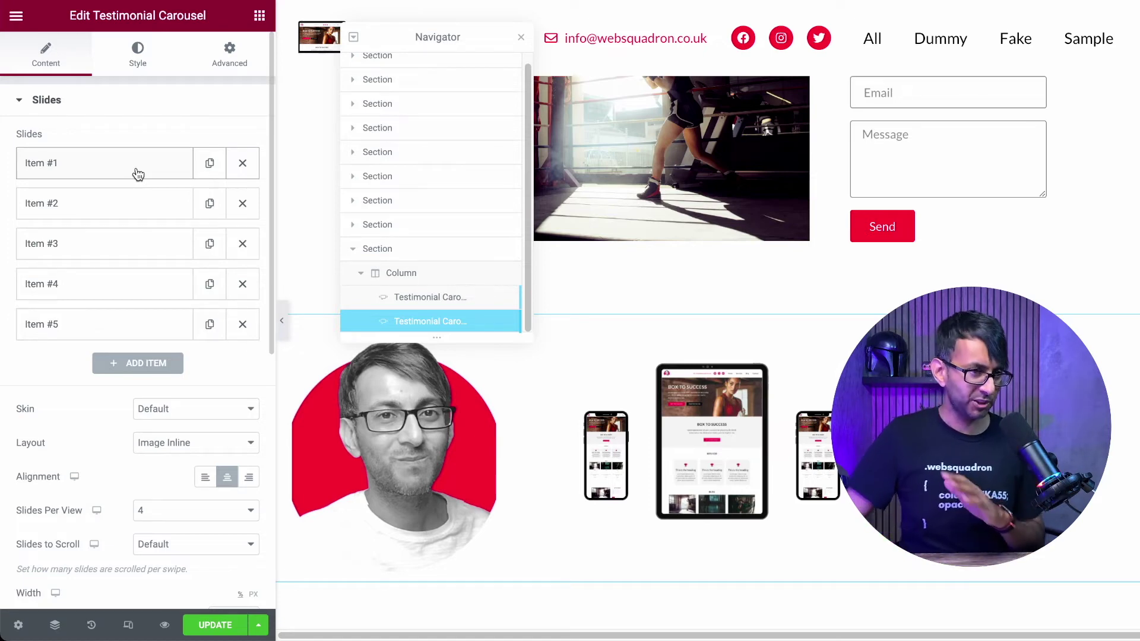
# Review the second carousel's linear transition-timing Custom CSS, then return to its Content settings
pyautogui.scroll(-3, 177, 390)
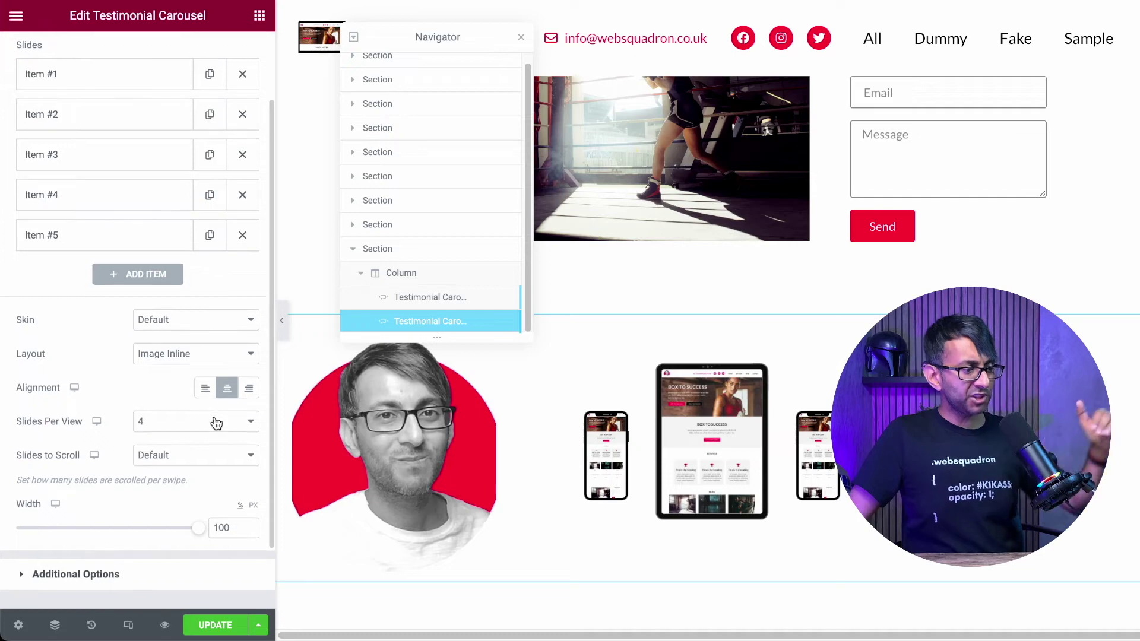
pyautogui.scroll(-2, 216, 422)
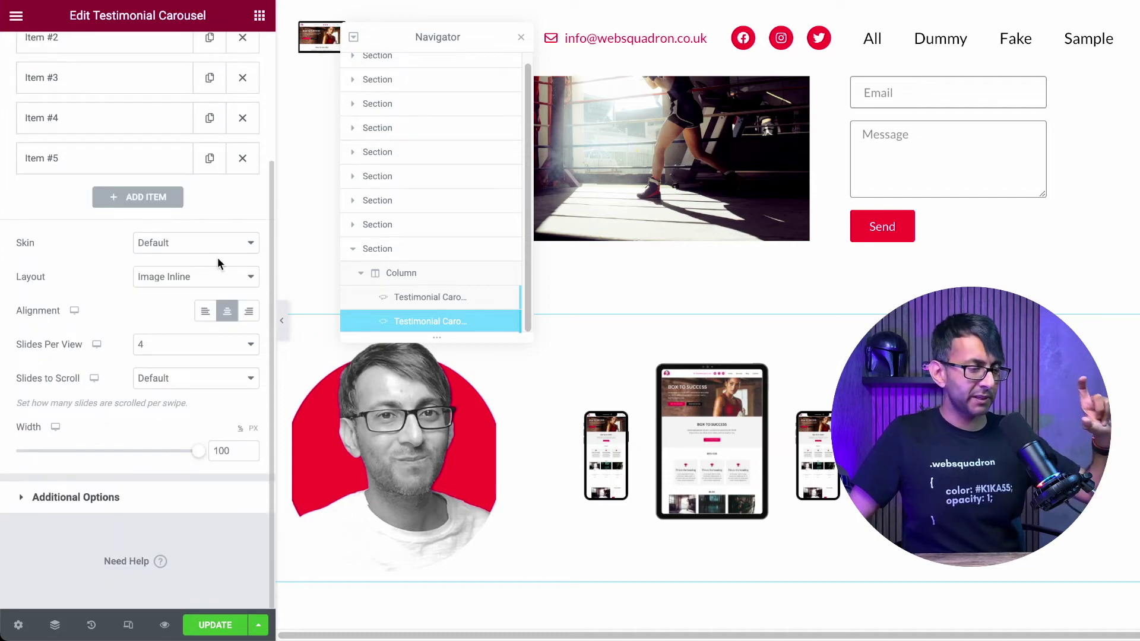
pyautogui.scroll(5, 217, 258)
pyautogui.click(229, 52)
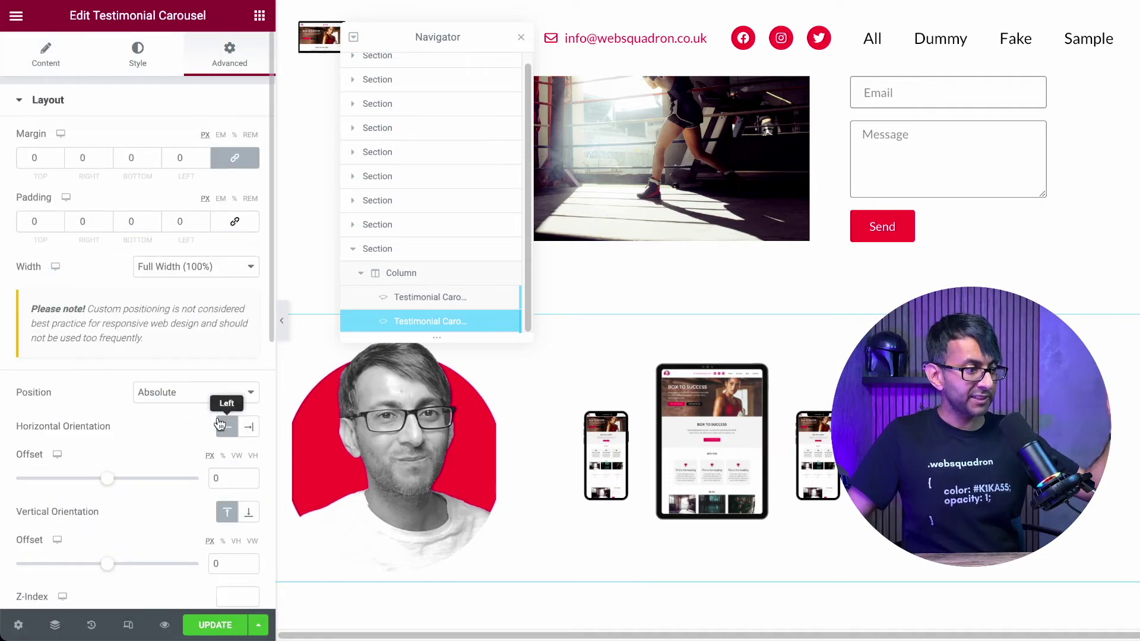
pyautogui.scroll(-10, 218, 422)
pyautogui.click(127, 504)
pyautogui.scroll(-3, 177, 417)
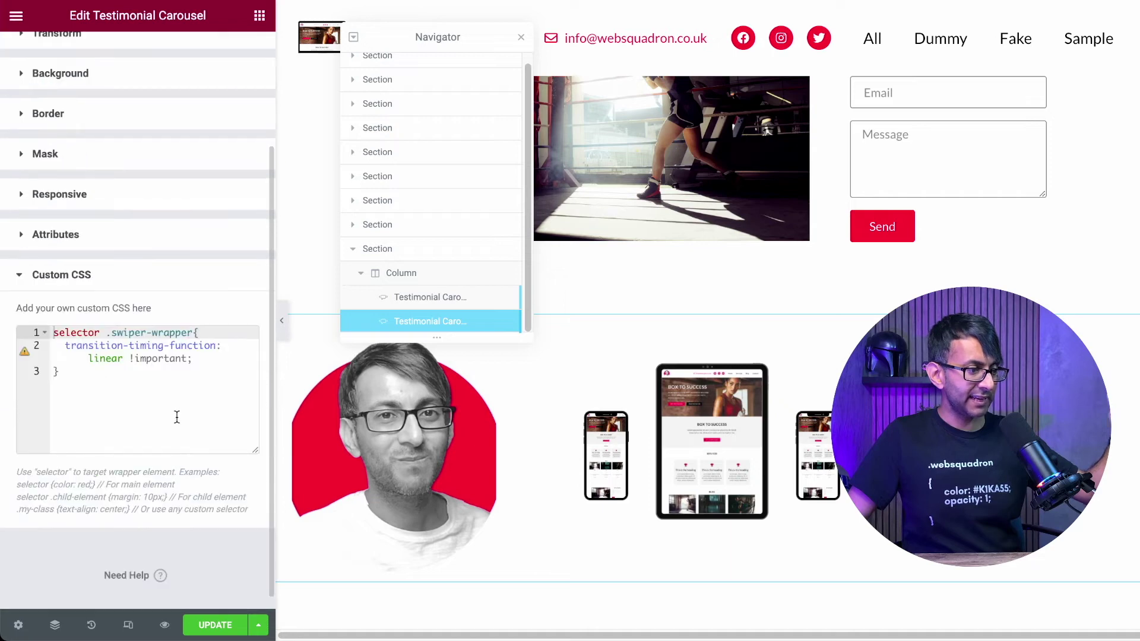
pyautogui.click(177, 417)
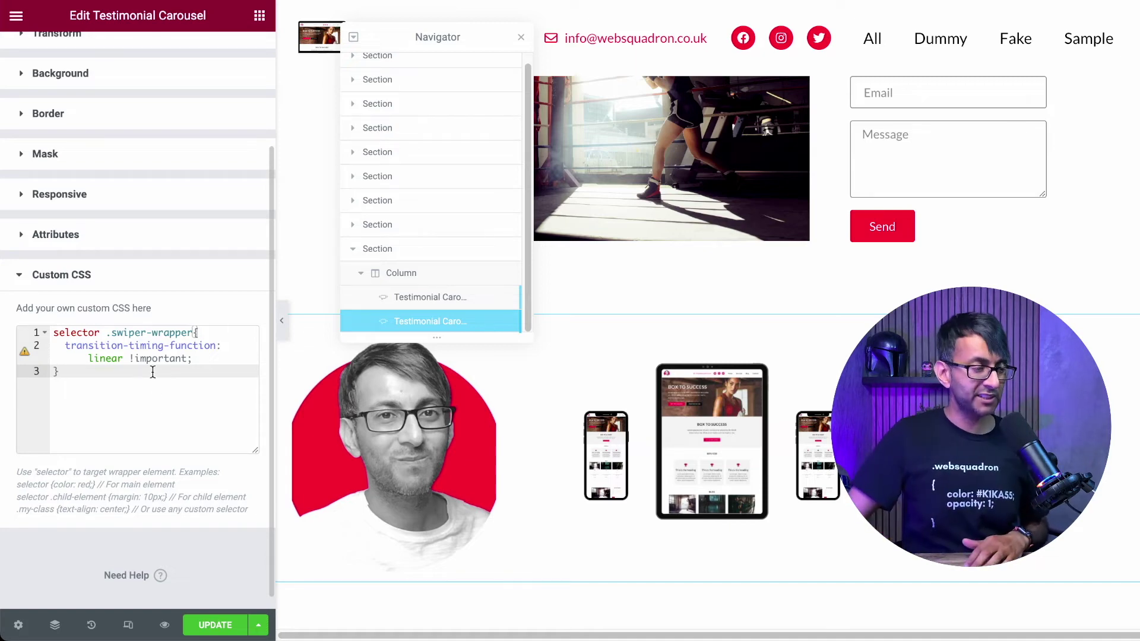
pyautogui.scroll(5, 36, 190)
pyautogui.click(37, 71)
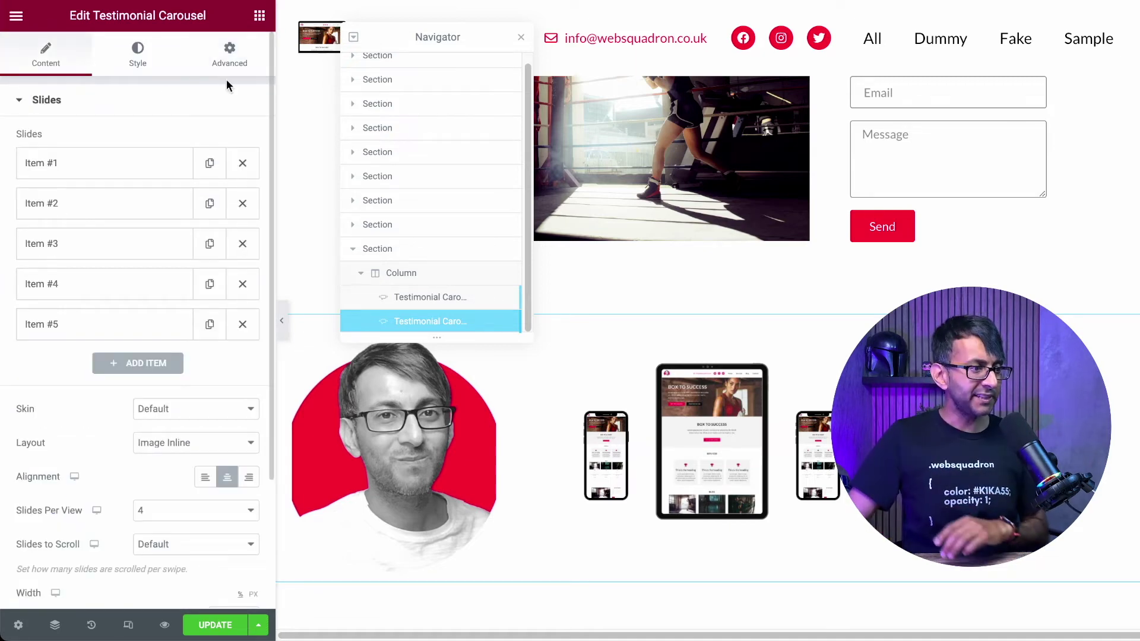
# Compare the Layout positioning of the first and second testimonial carousels
pyautogui.click(228, 59)
pyautogui.scroll(-3, 198, 379)
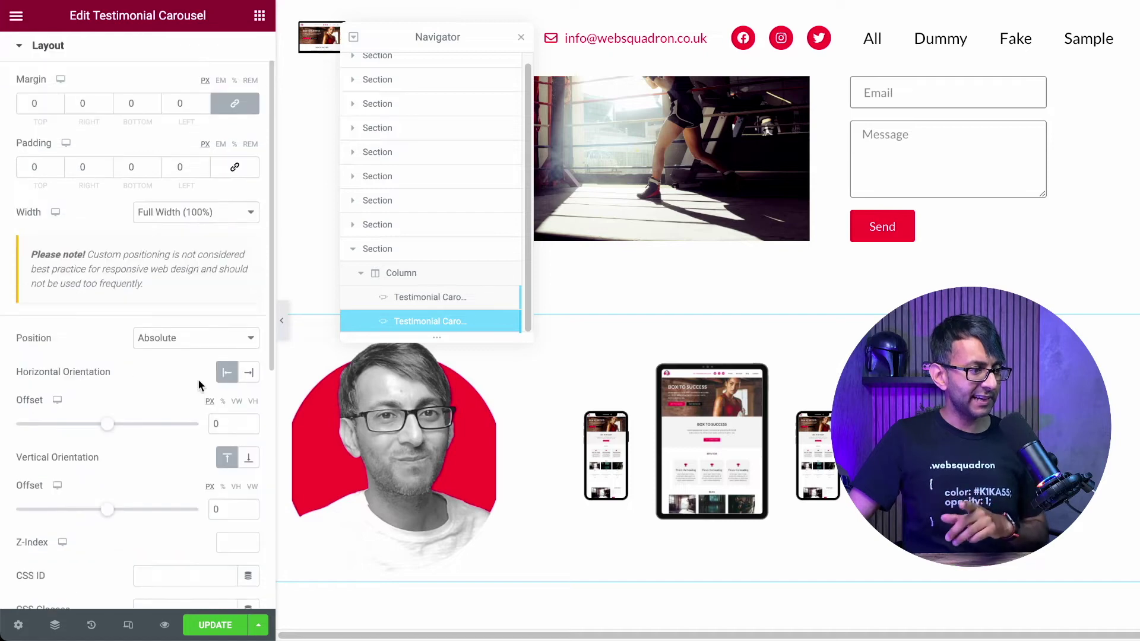
pyautogui.scroll(2, 195, 257)
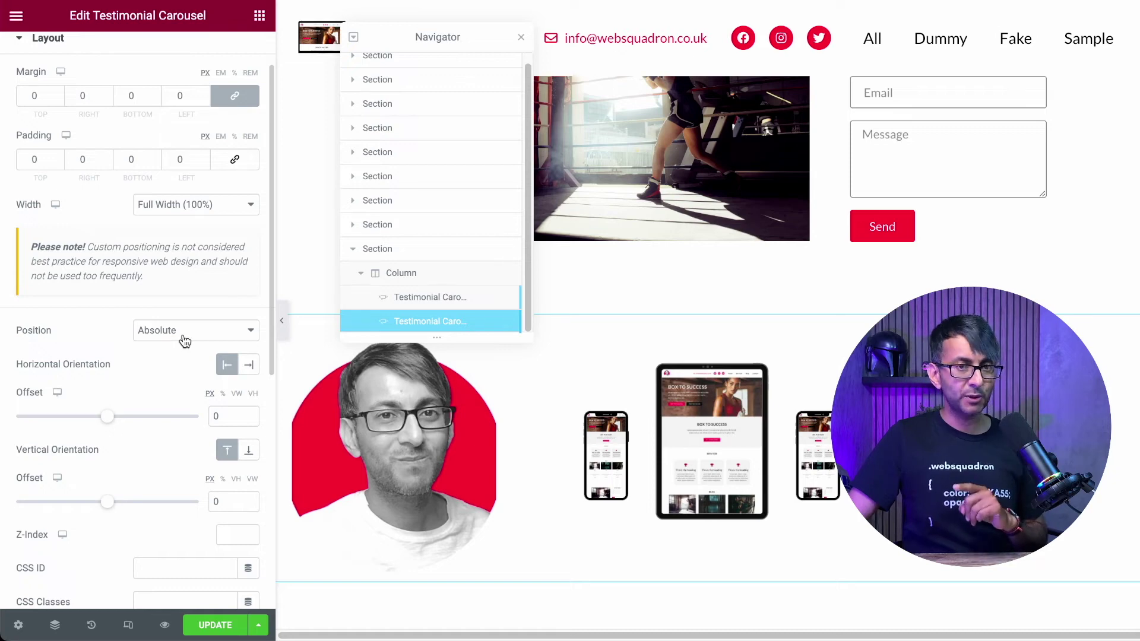
pyautogui.click(409, 302)
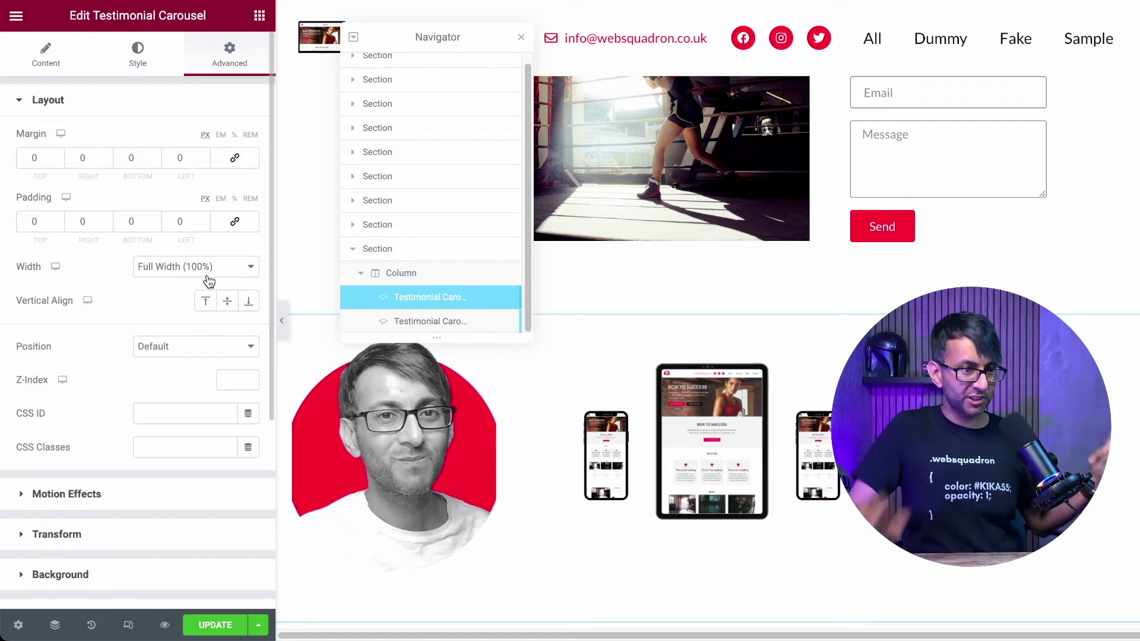
pyautogui.click(430, 323)
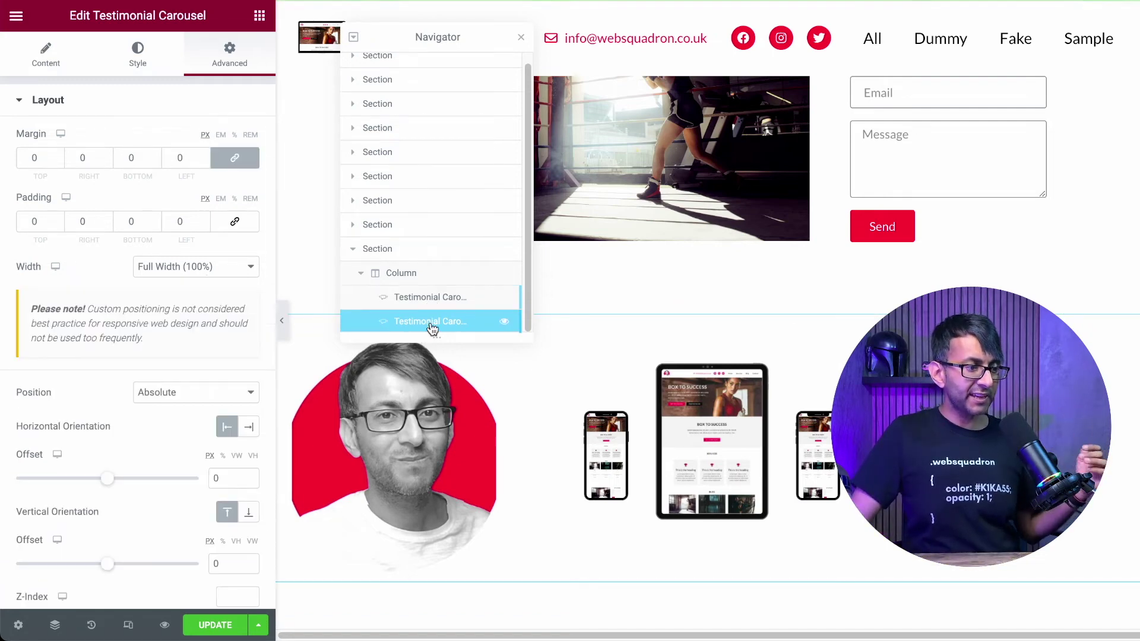
# Switch the second carousel's Position to Default, then back to Absolute
pyautogui.click(170, 396)
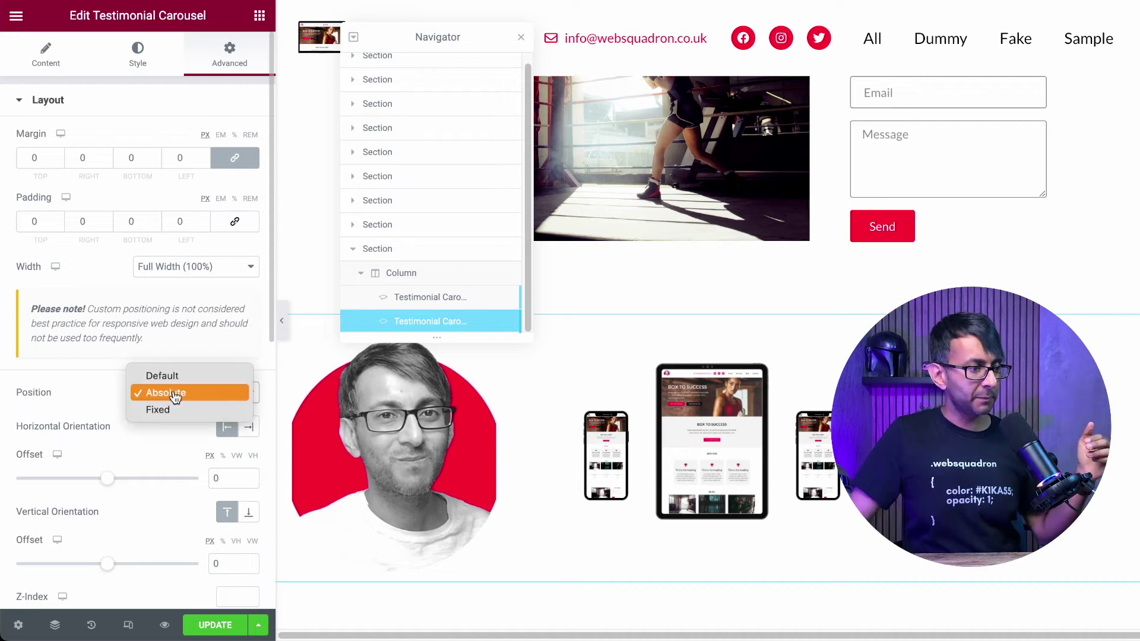
pyautogui.click(155, 372)
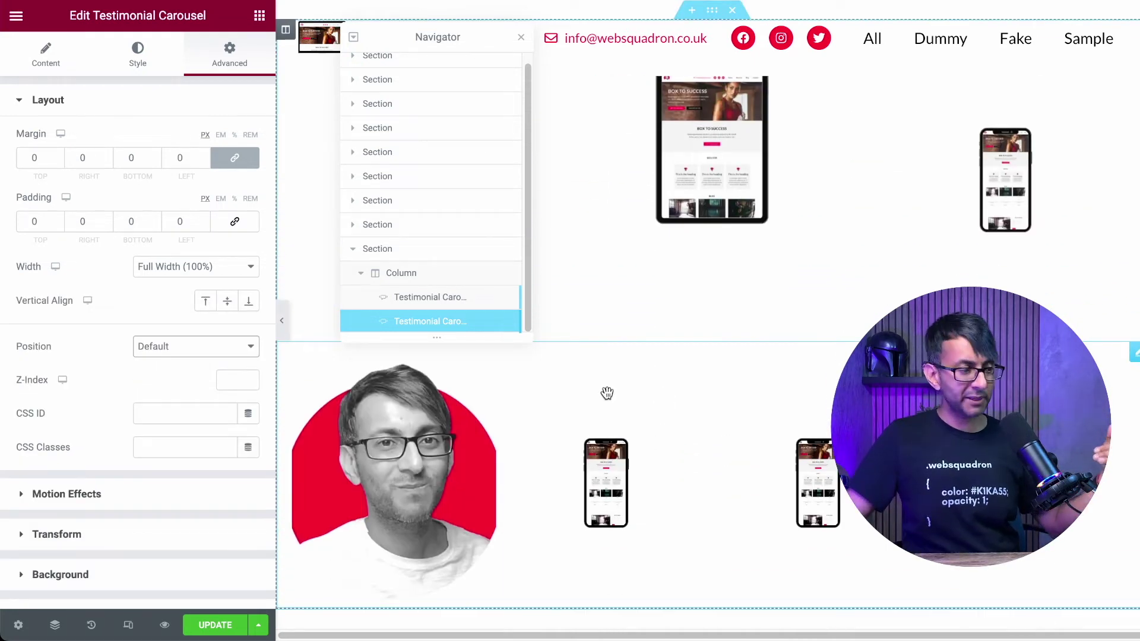
pyautogui.click(199, 349)
pyautogui.click(182, 368)
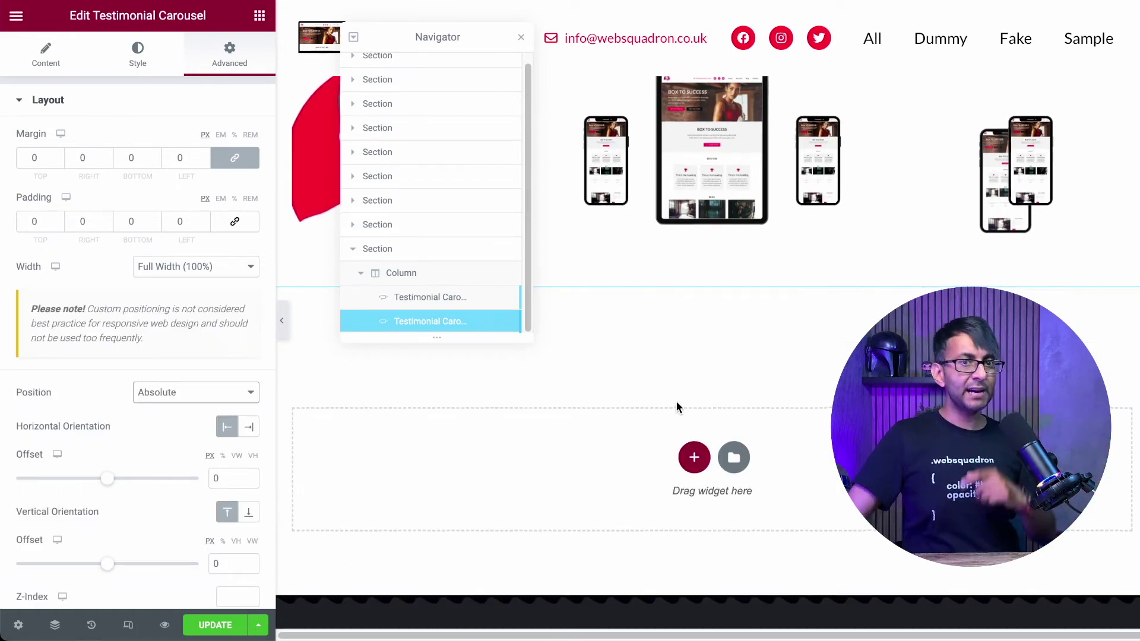
pyautogui.scroll(3, 676, 400)
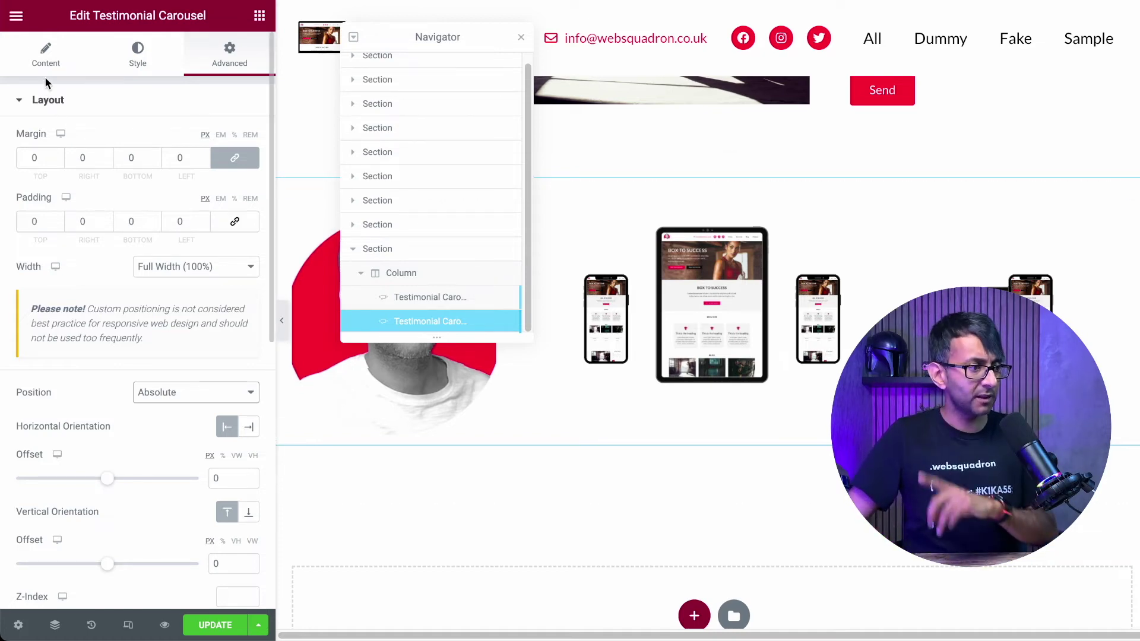
pyautogui.click(48, 58)
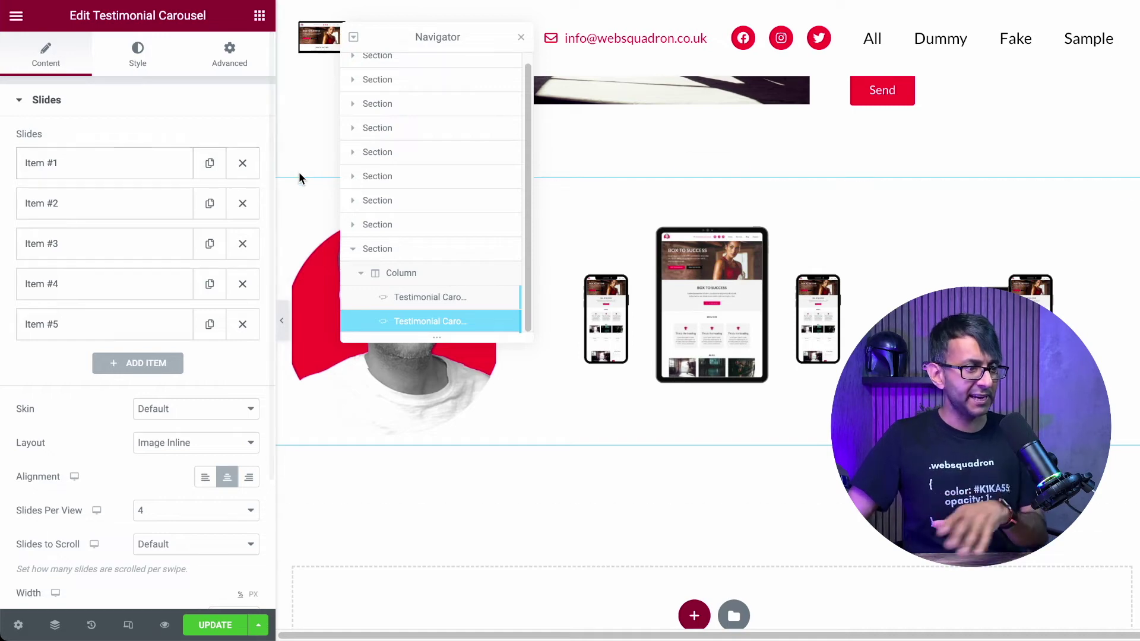
# Set Arrows to Hide under Additional Options and re-expand the Slides list showing Item #1 to Item #5
pyautogui.scroll(-1, 188, 263)
pyautogui.scroll(-3, 188, 262)
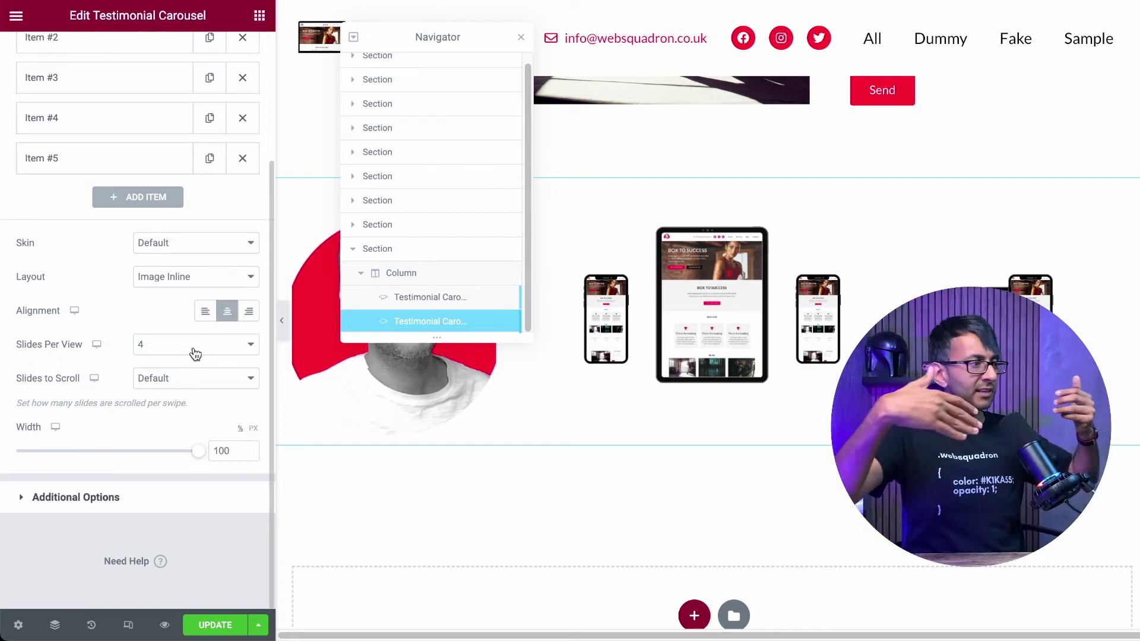
pyautogui.click(76, 497)
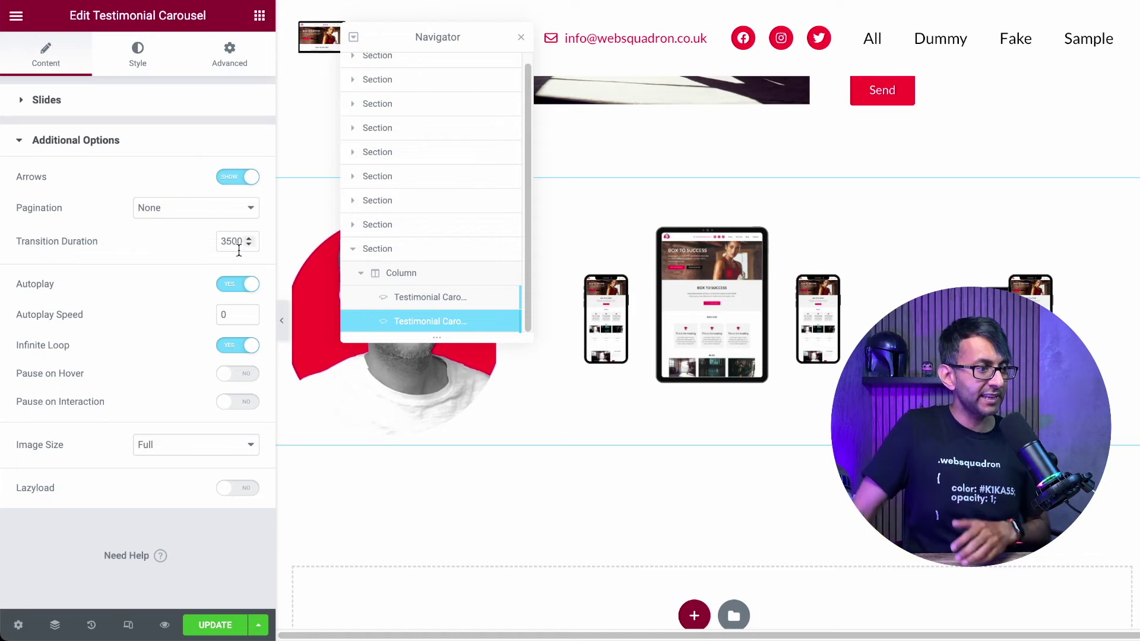
pyautogui.click(246, 177)
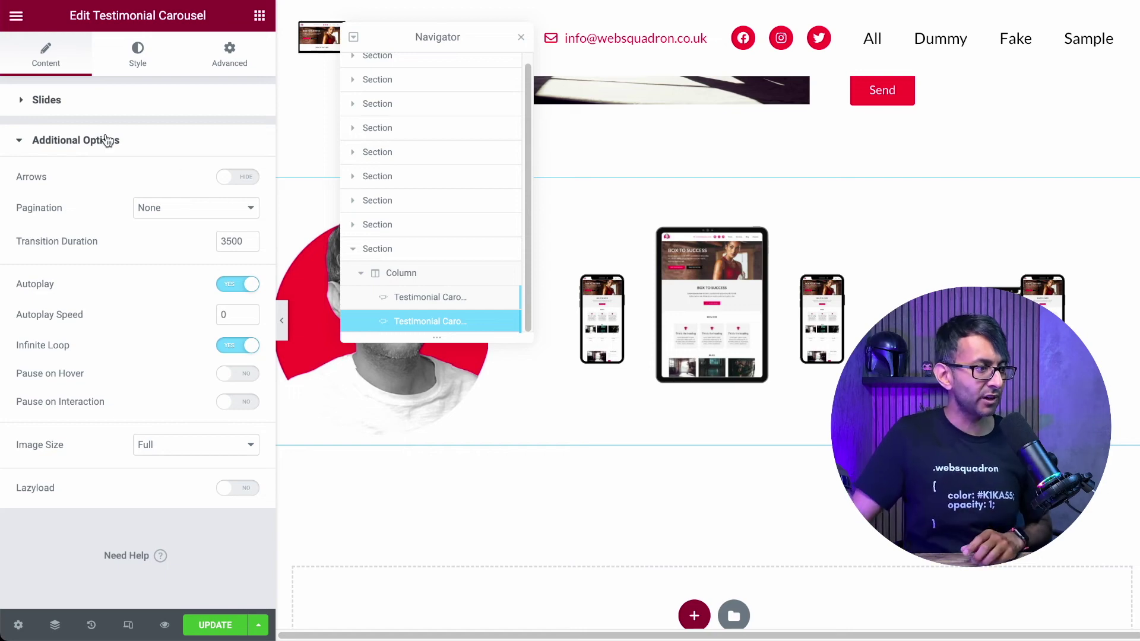
pyautogui.click(129, 101)
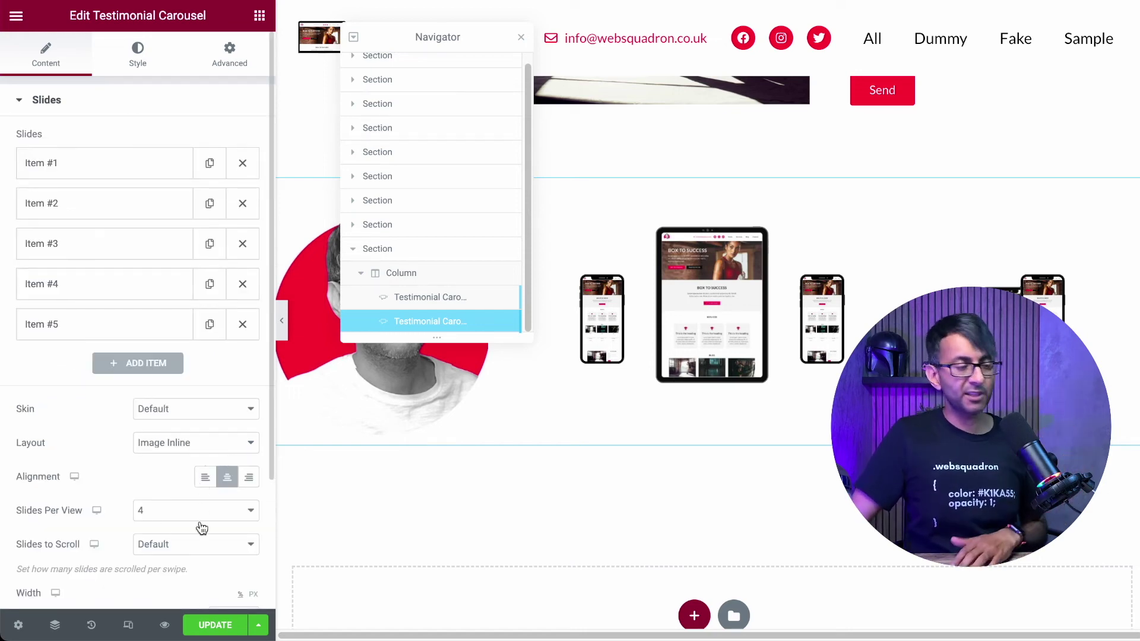
# Update the page and show the first carousel's Content settings with 3 slides per view
pyautogui.click(212, 626)
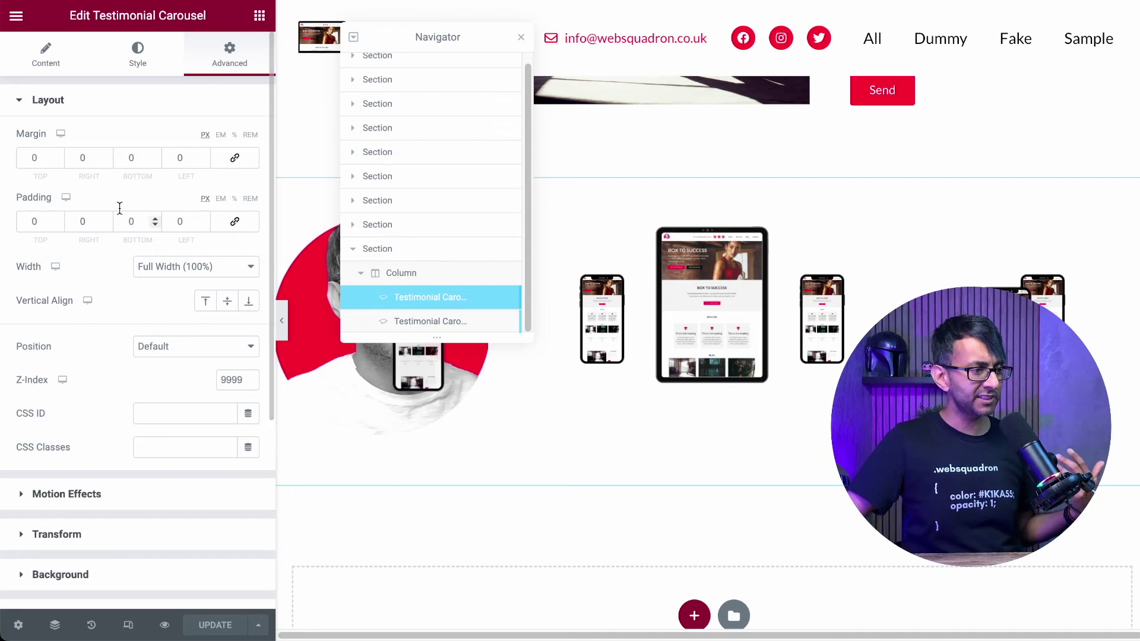
pyautogui.click(47, 60)
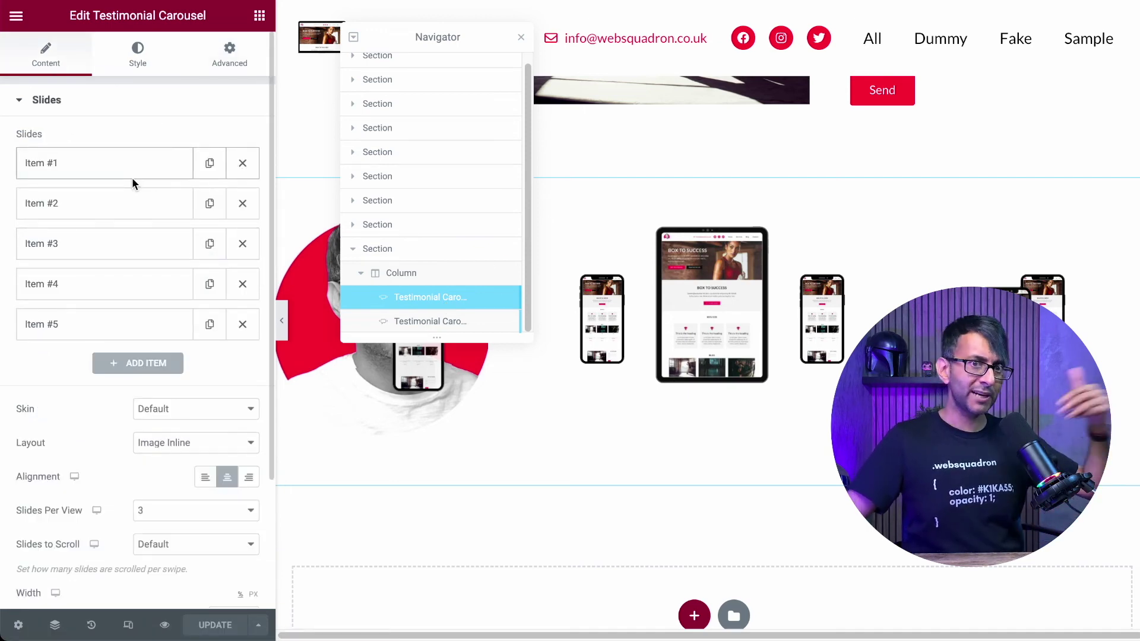
# Check Additional Options, then view the first carousel's Custom CSS with linear timing and 0.9 opacity
pyautogui.scroll(-3, 142, 356)
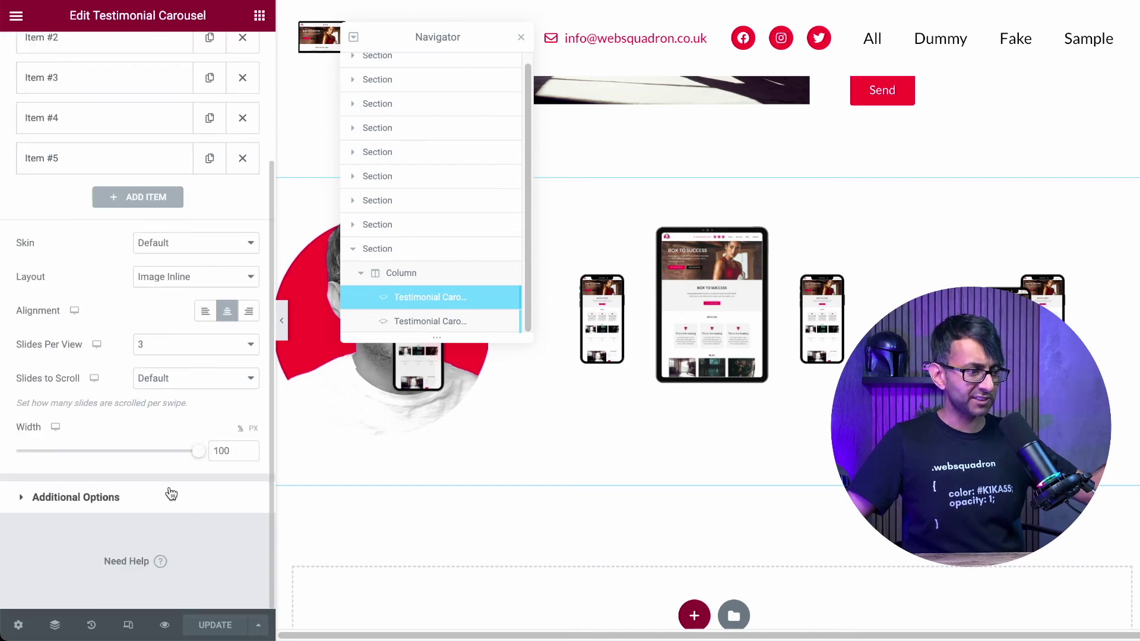
pyautogui.click(170, 496)
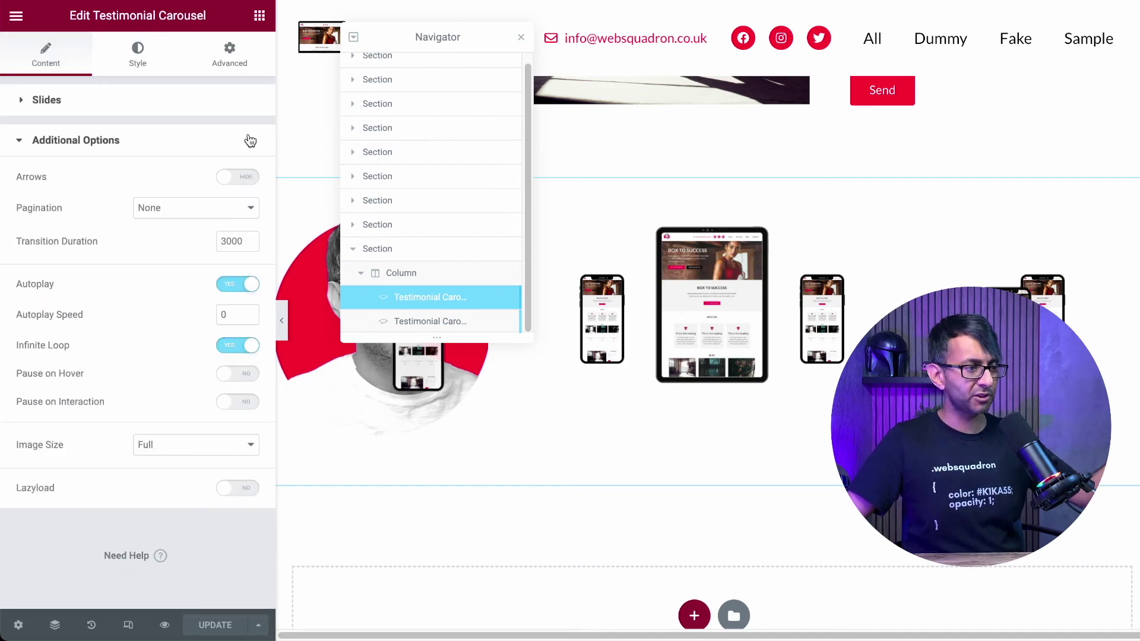
pyautogui.click(230, 58)
pyautogui.scroll(-5, 148, 451)
pyautogui.click(142, 496)
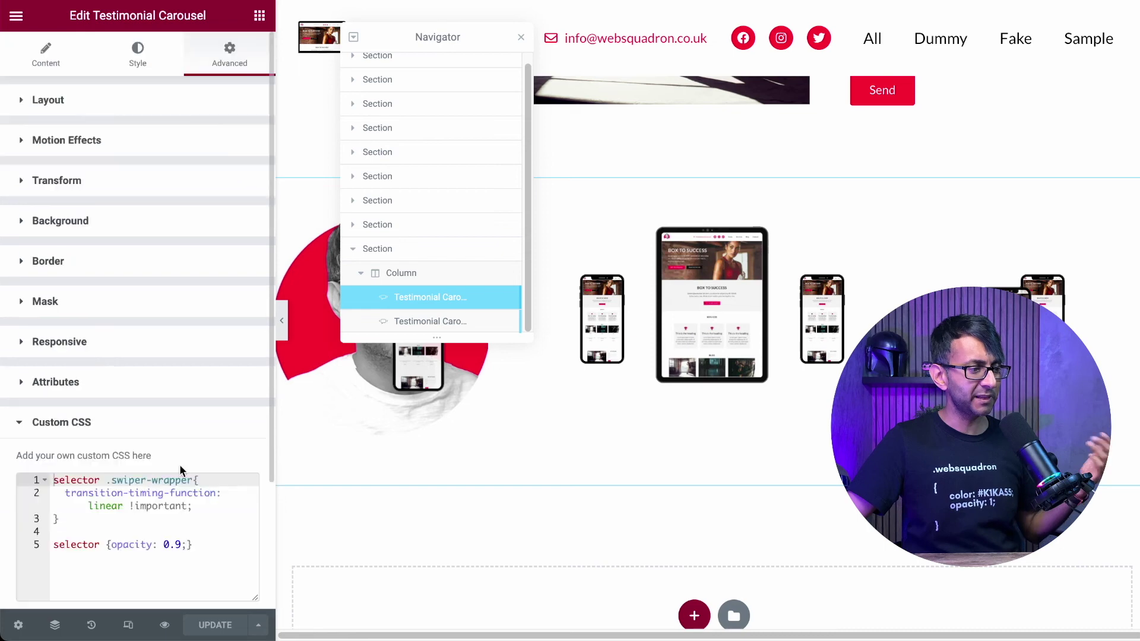
pyautogui.scroll(-3, 181, 457)
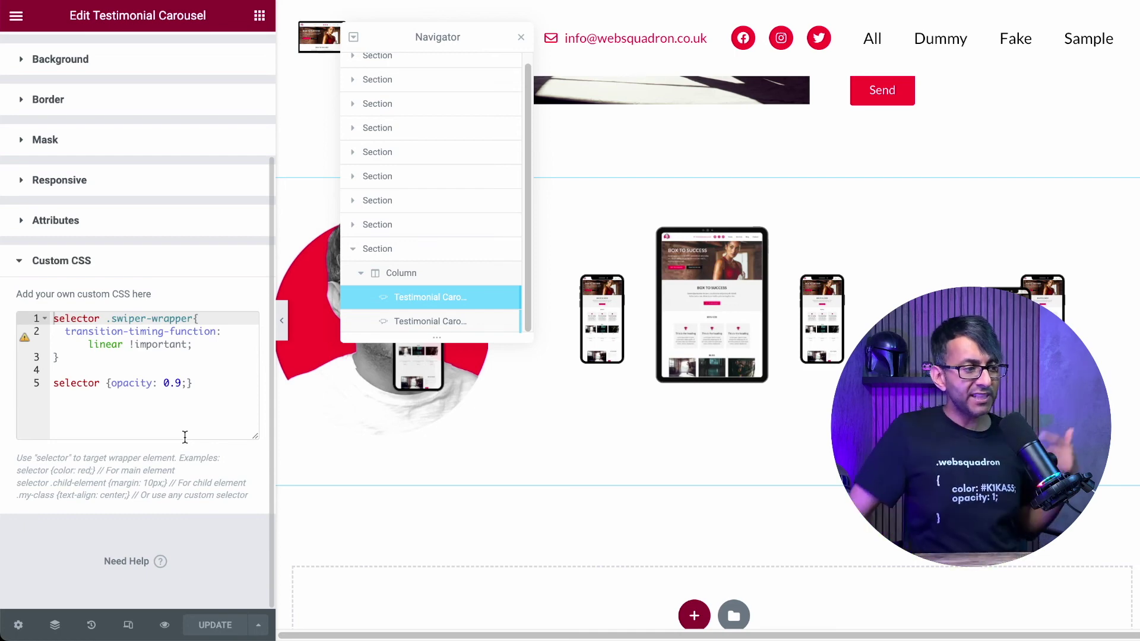
pyautogui.scroll(3, 158, 327)
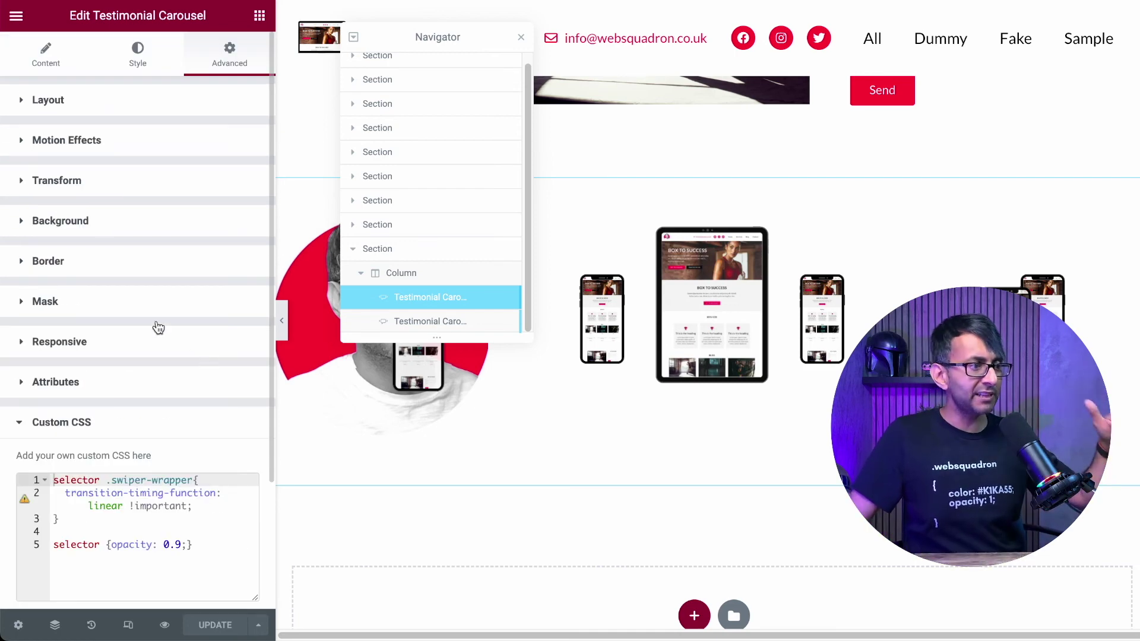